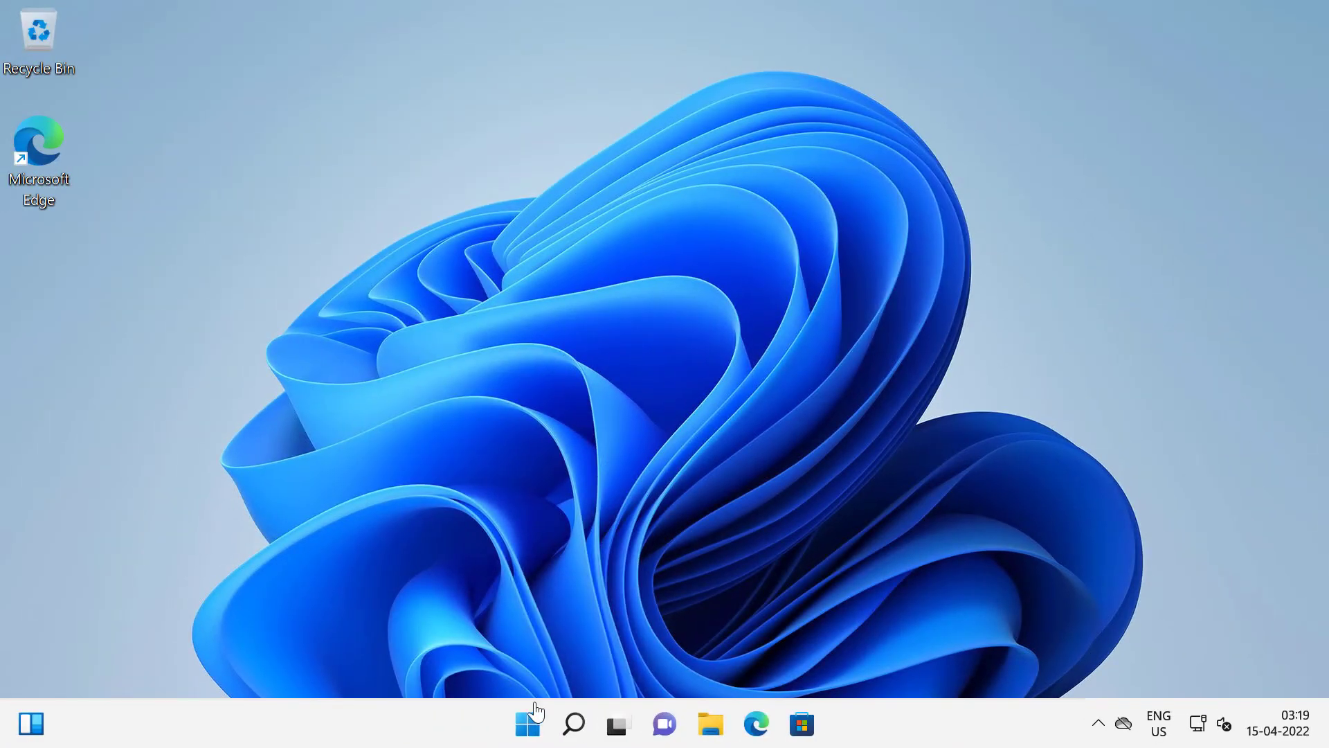
Launch Windows Security by searching 'Windows Security' in the Settings app.
left_click(535, 710)
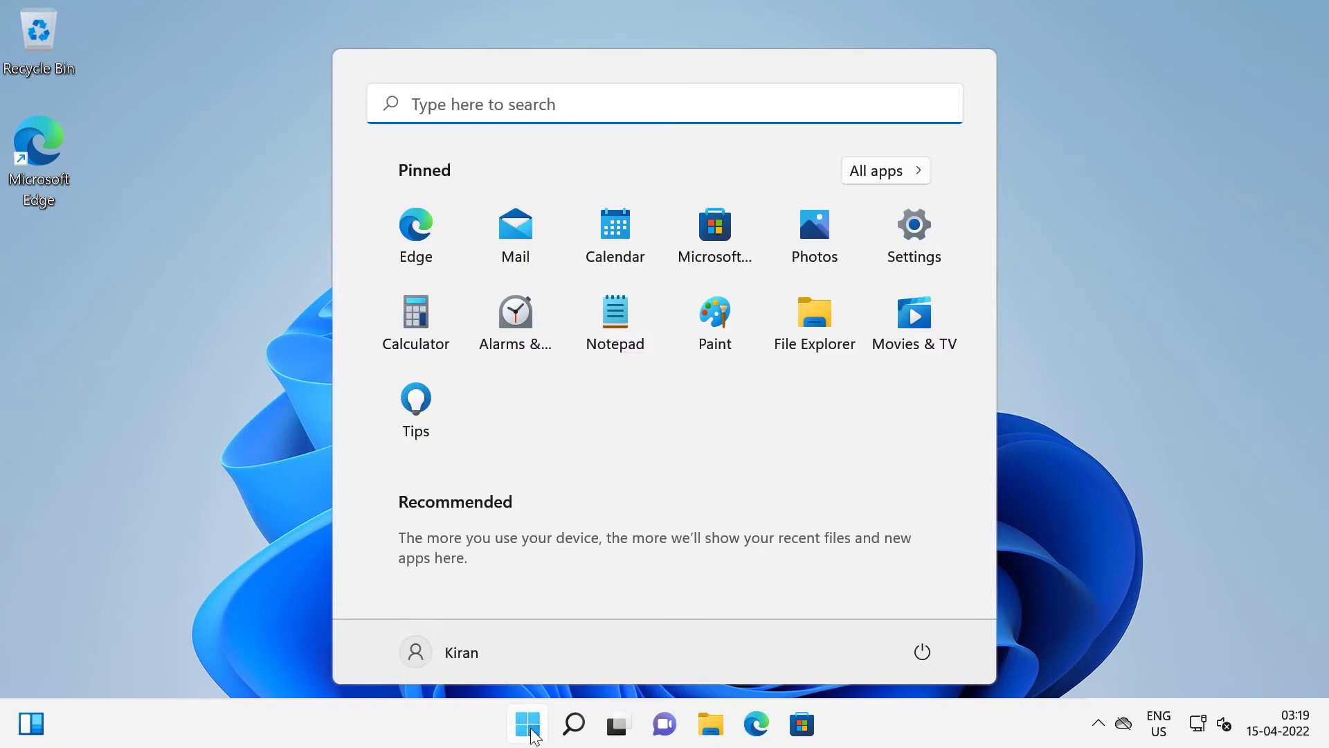
left_click(924, 237)
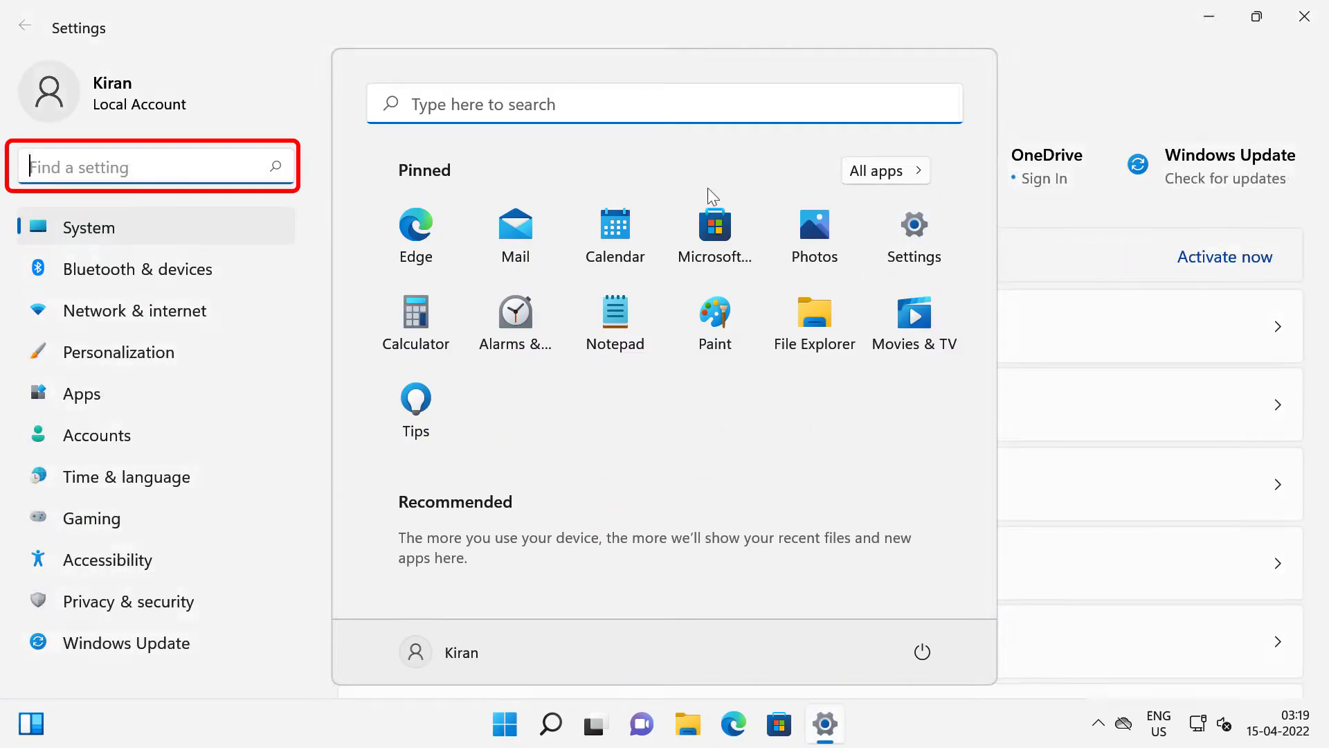
type("W")
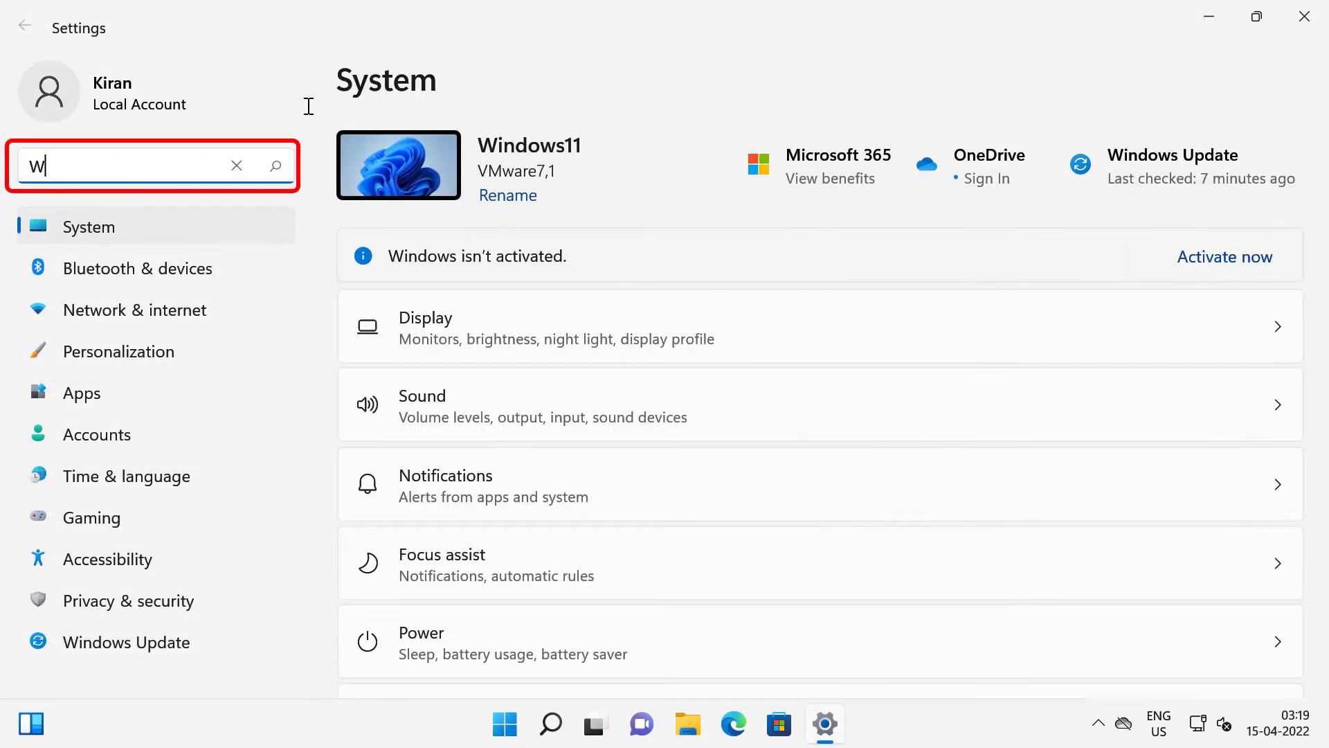
type("indows Security")
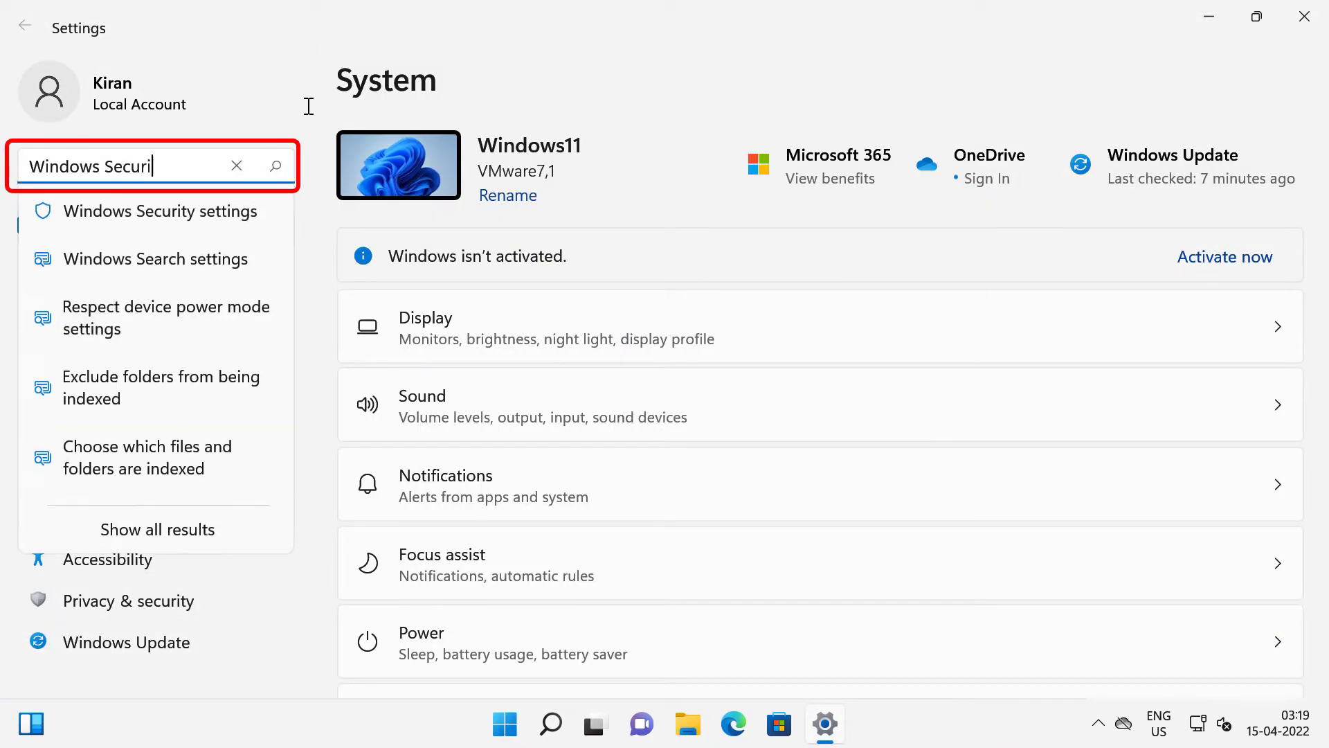
left_click(142, 260)
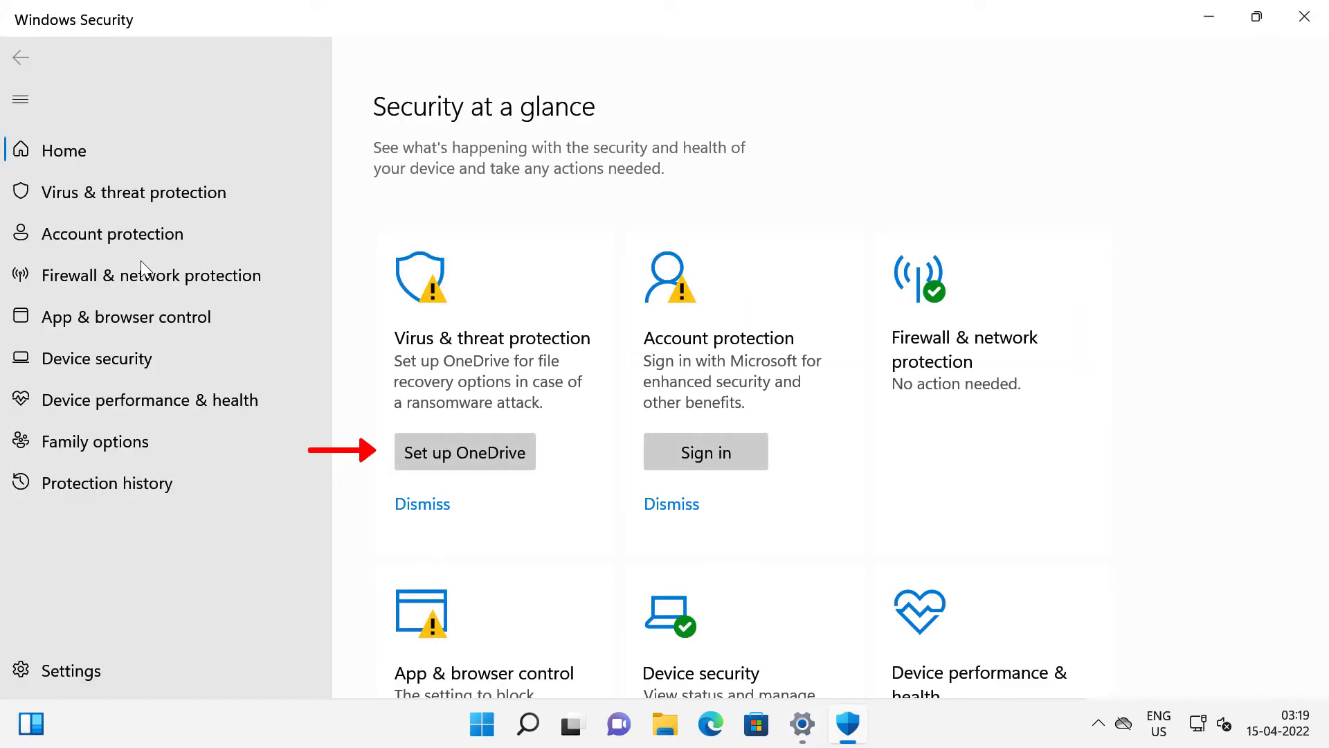
Start OneDrive setup and sign in with the Microsoft account e-mail and password.
left_click(511, 463)
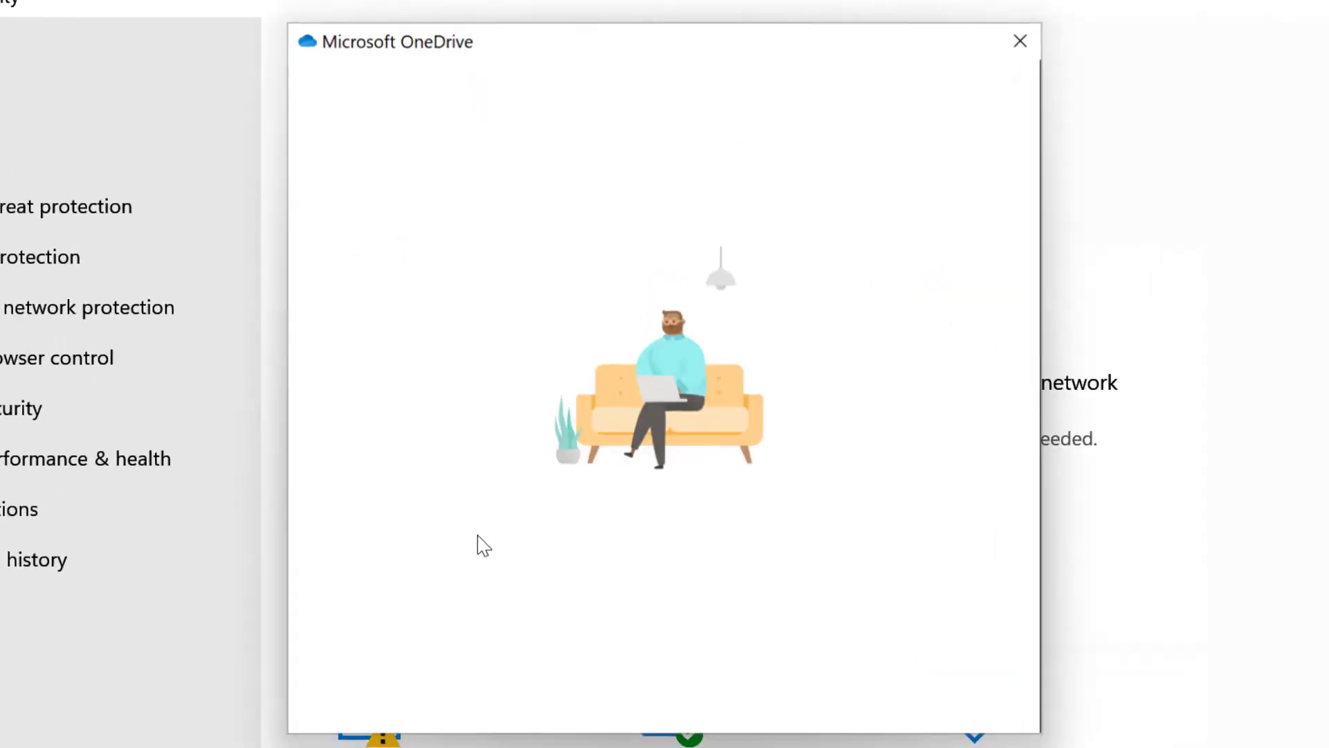
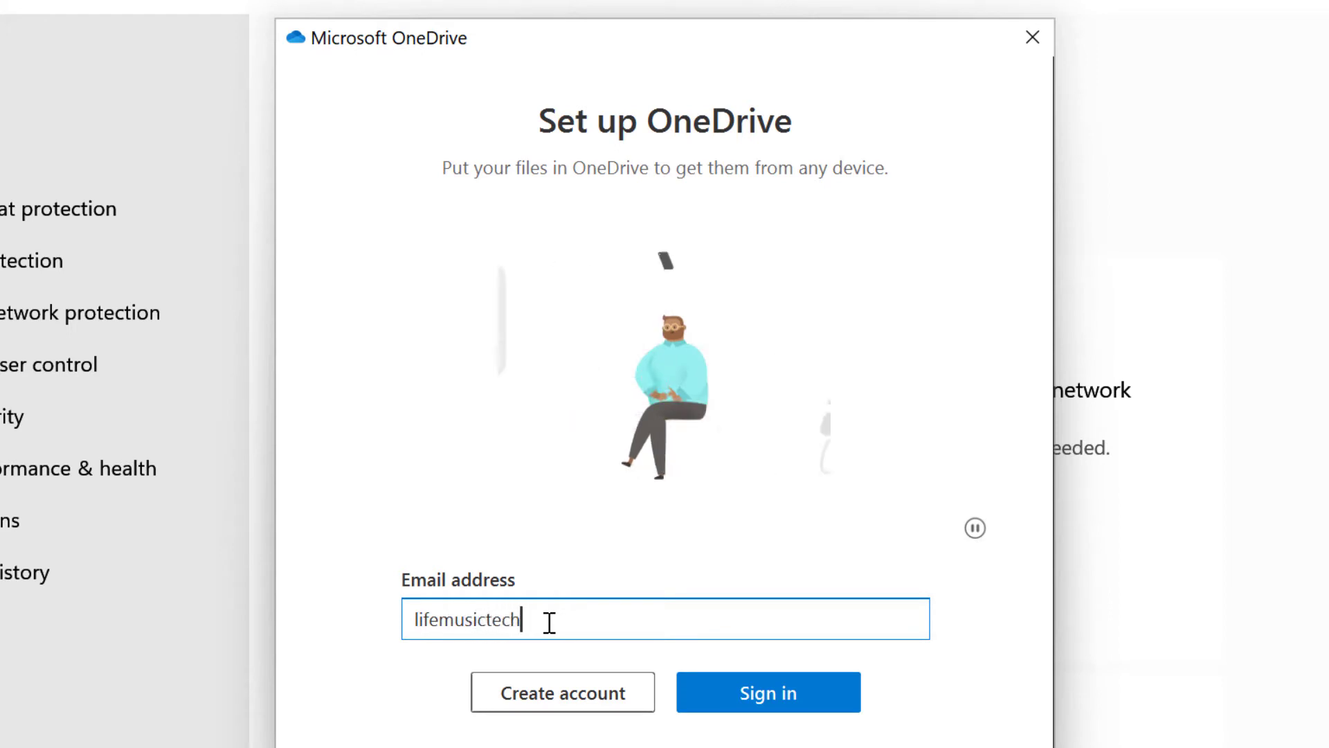
left_click(819, 694)
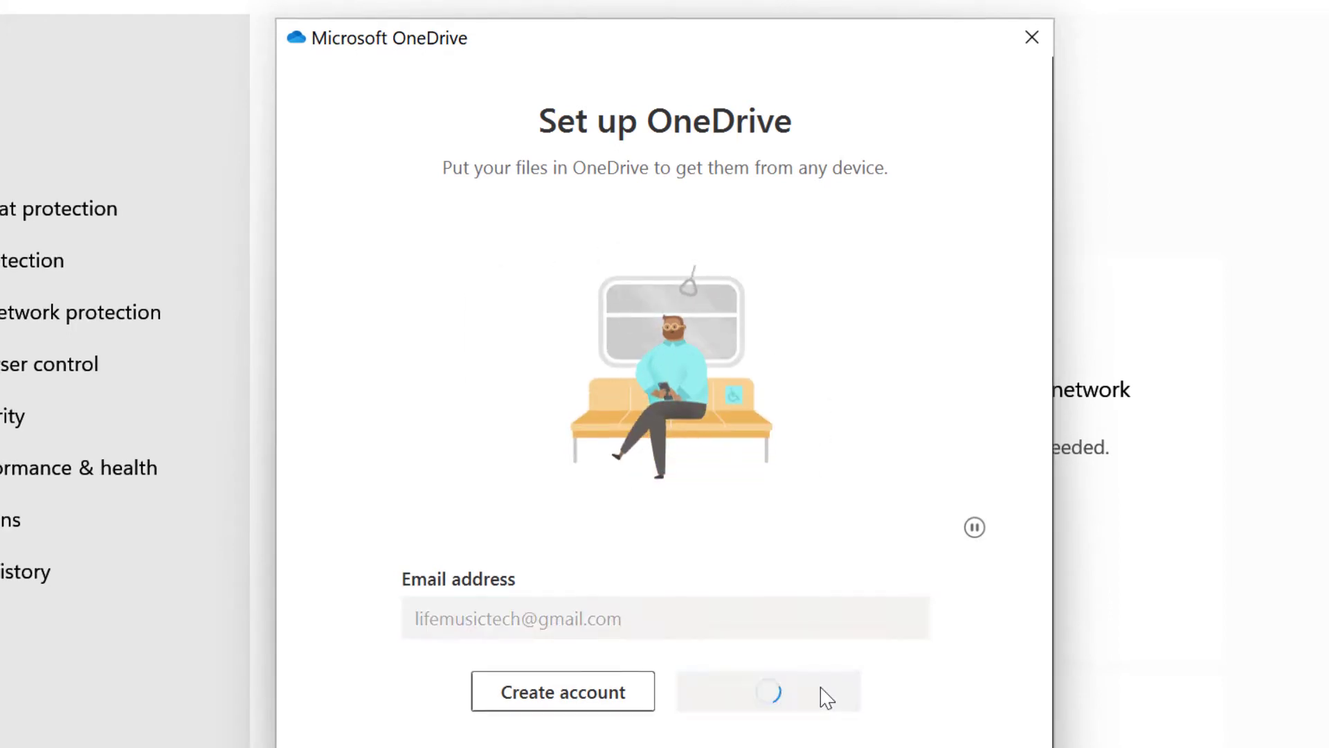
type("a*********")
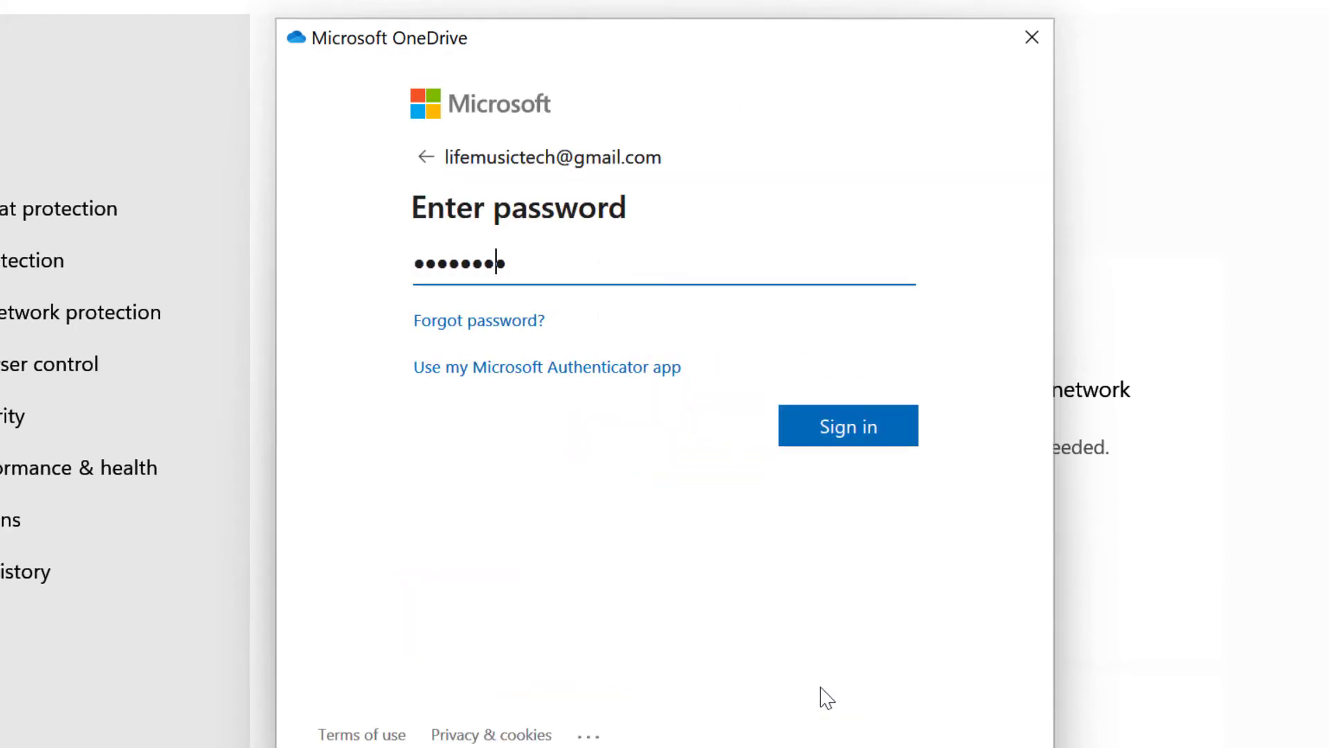
key("Return")
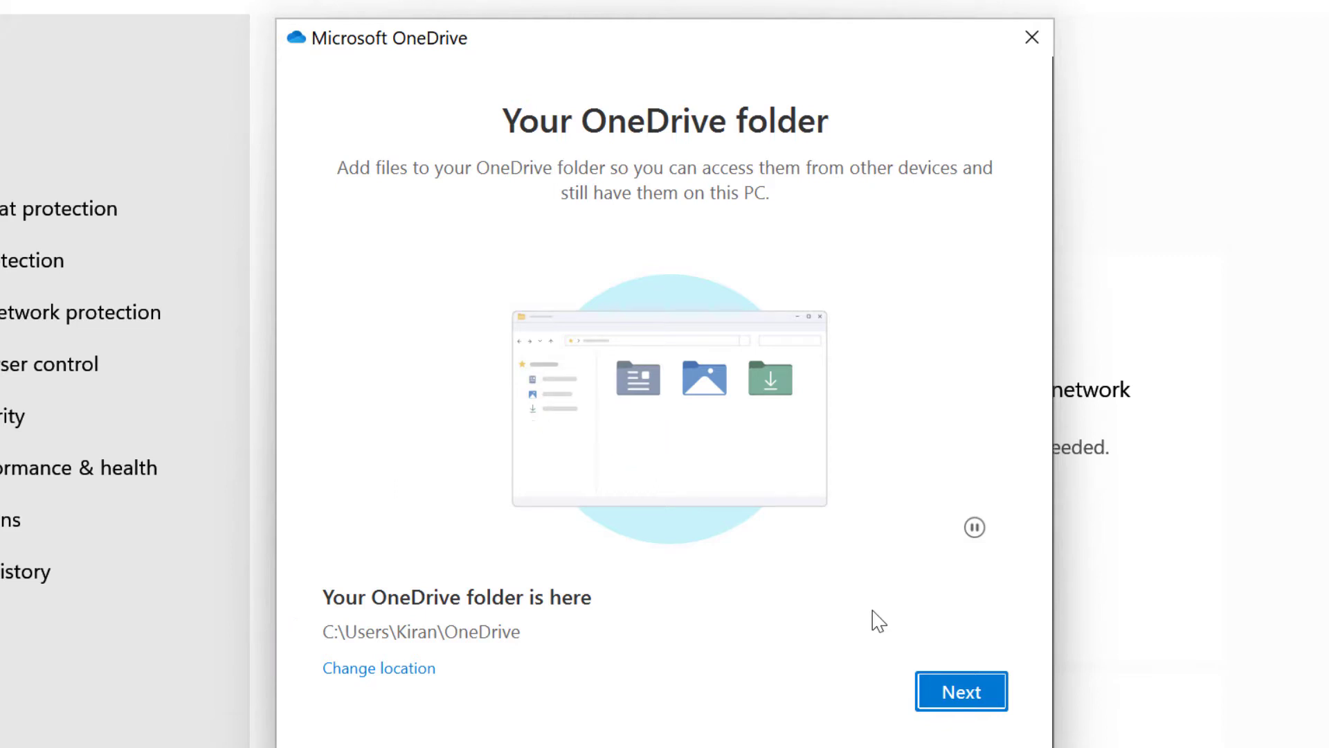
Keep the default OneDrive folder location and back up Desktop, Documents and Pictures.
left_click(383, 675)
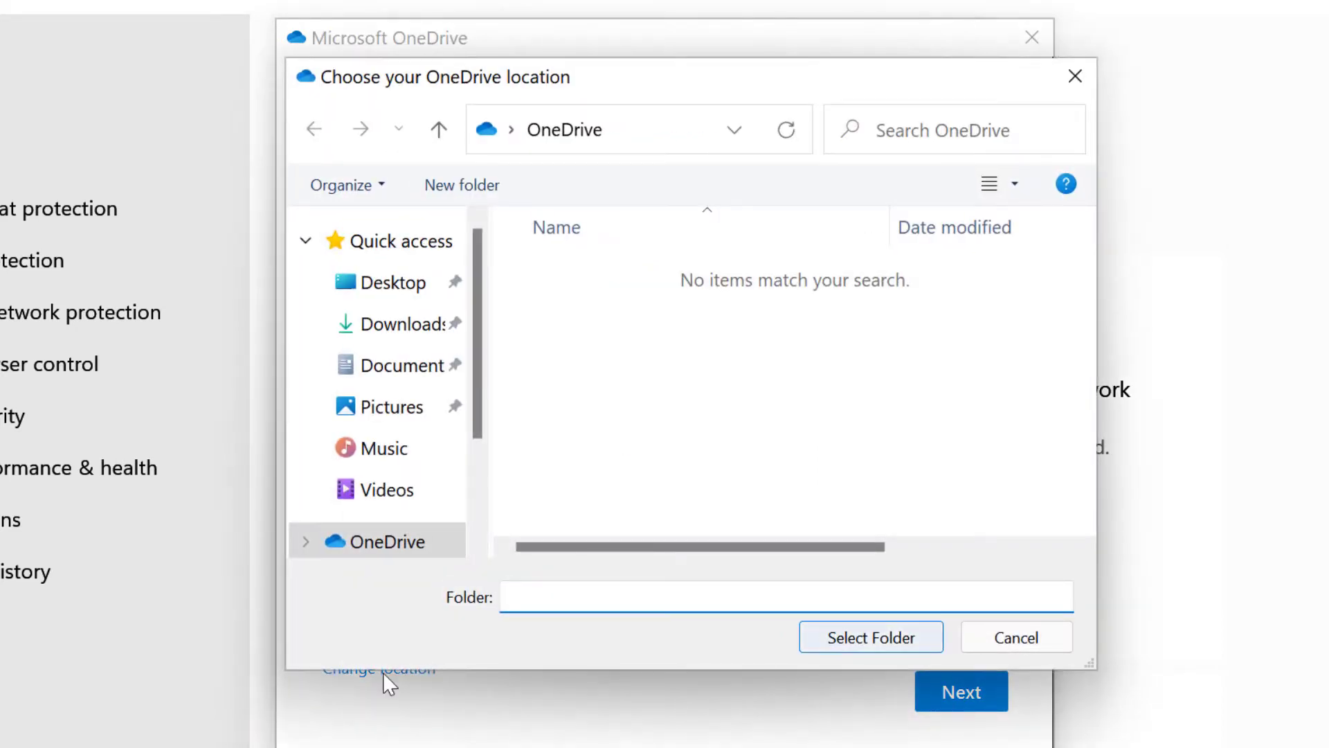
left_click(1030, 635)
left_click(980, 692)
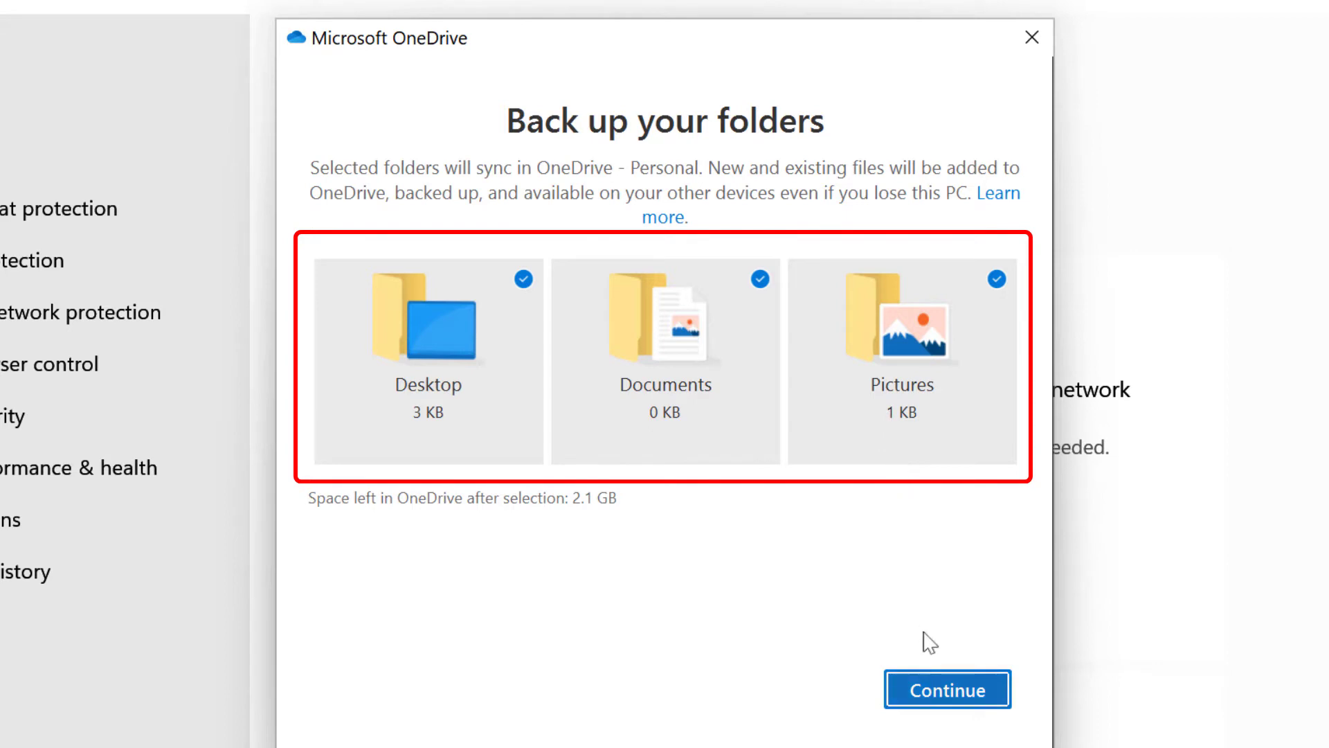
left_click(934, 695)
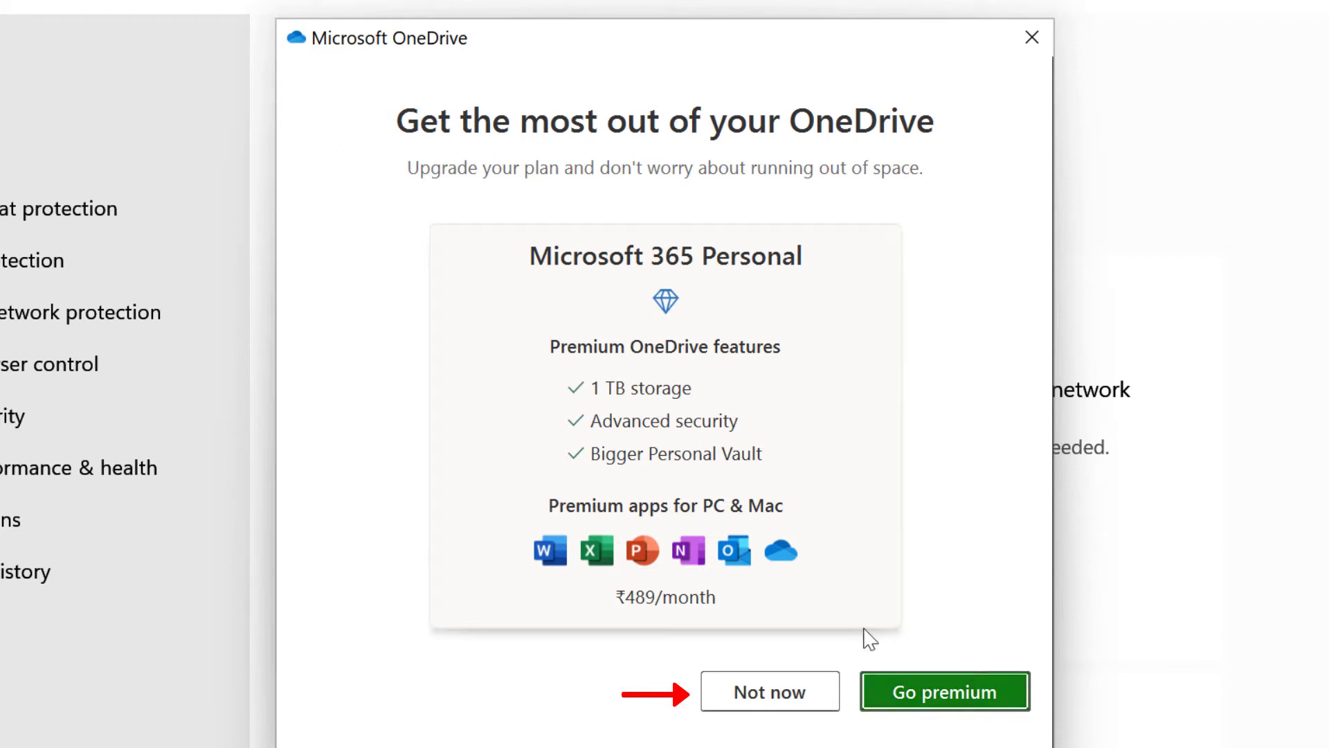
Decline the Microsoft 365 offer, skip the tour and mobile app, and open the OneDrive folder.
left_click(786, 693)
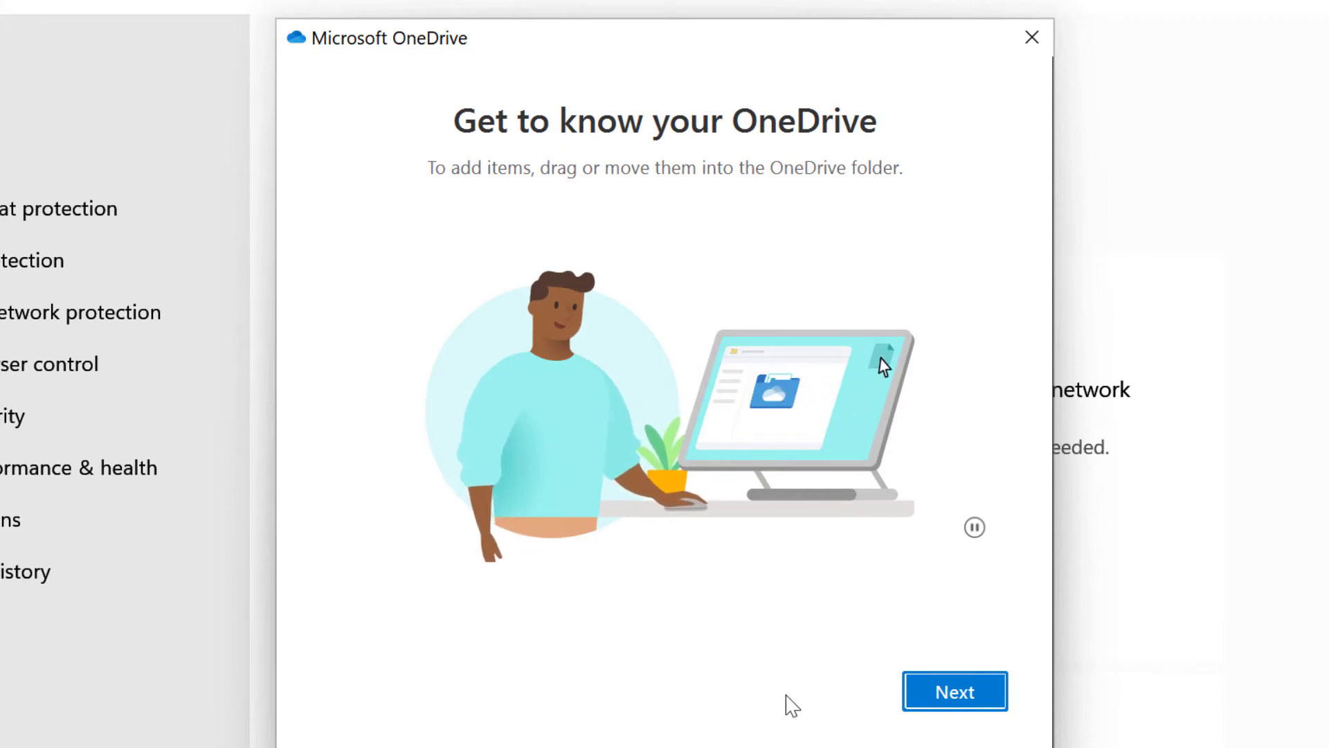
left_click(952, 706)
left_click(957, 706)
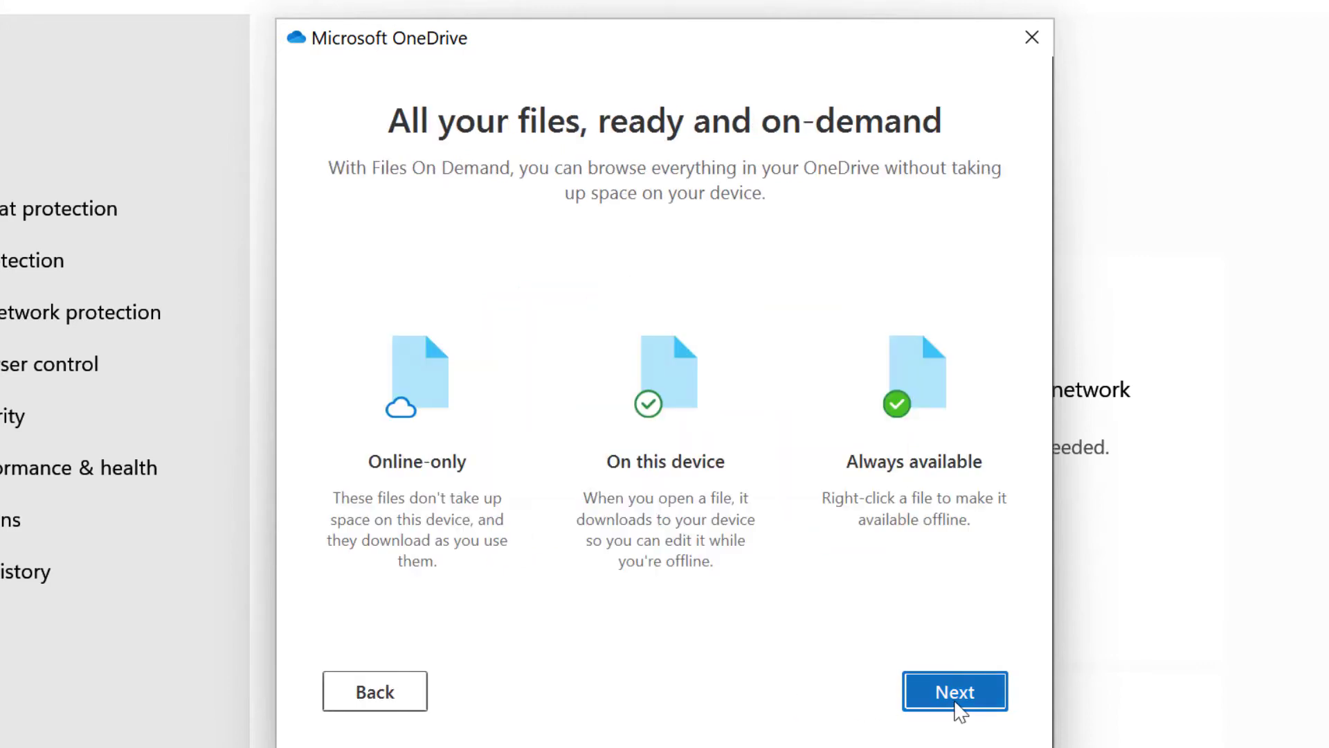
left_click(958, 708)
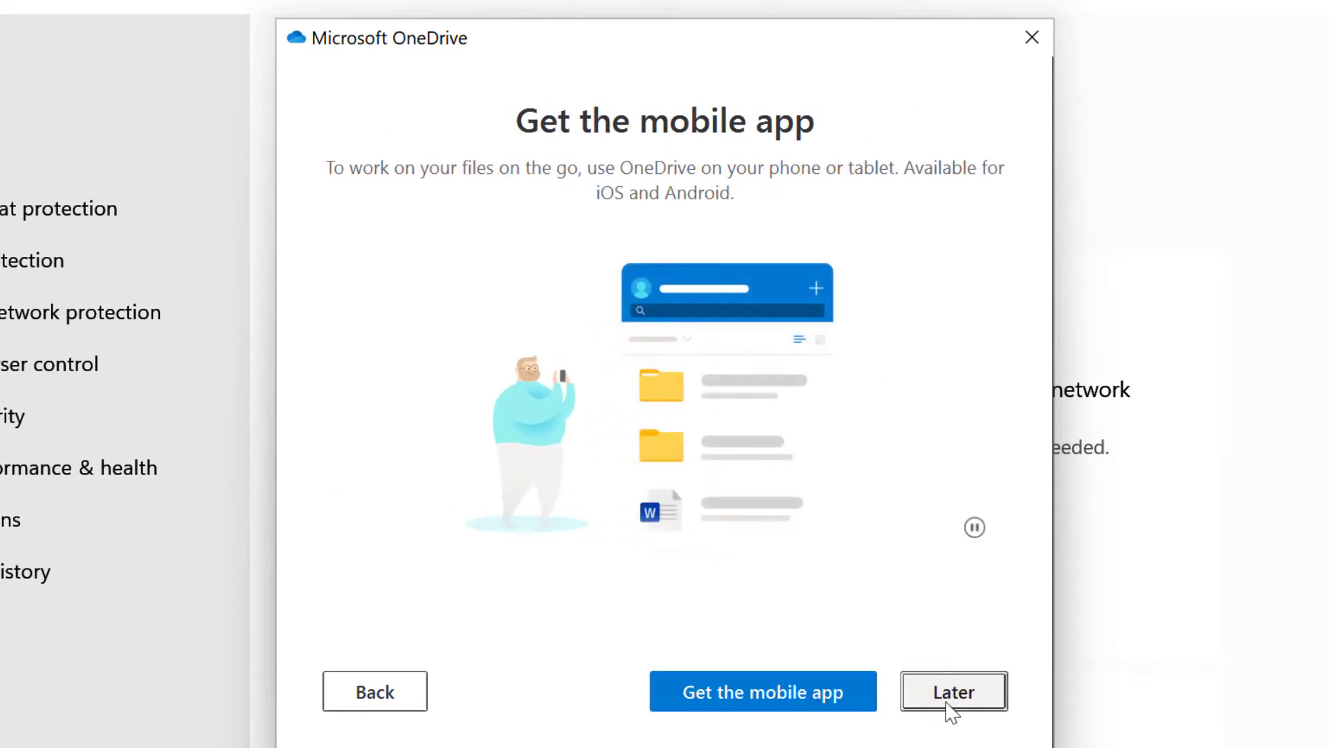
left_click(986, 701)
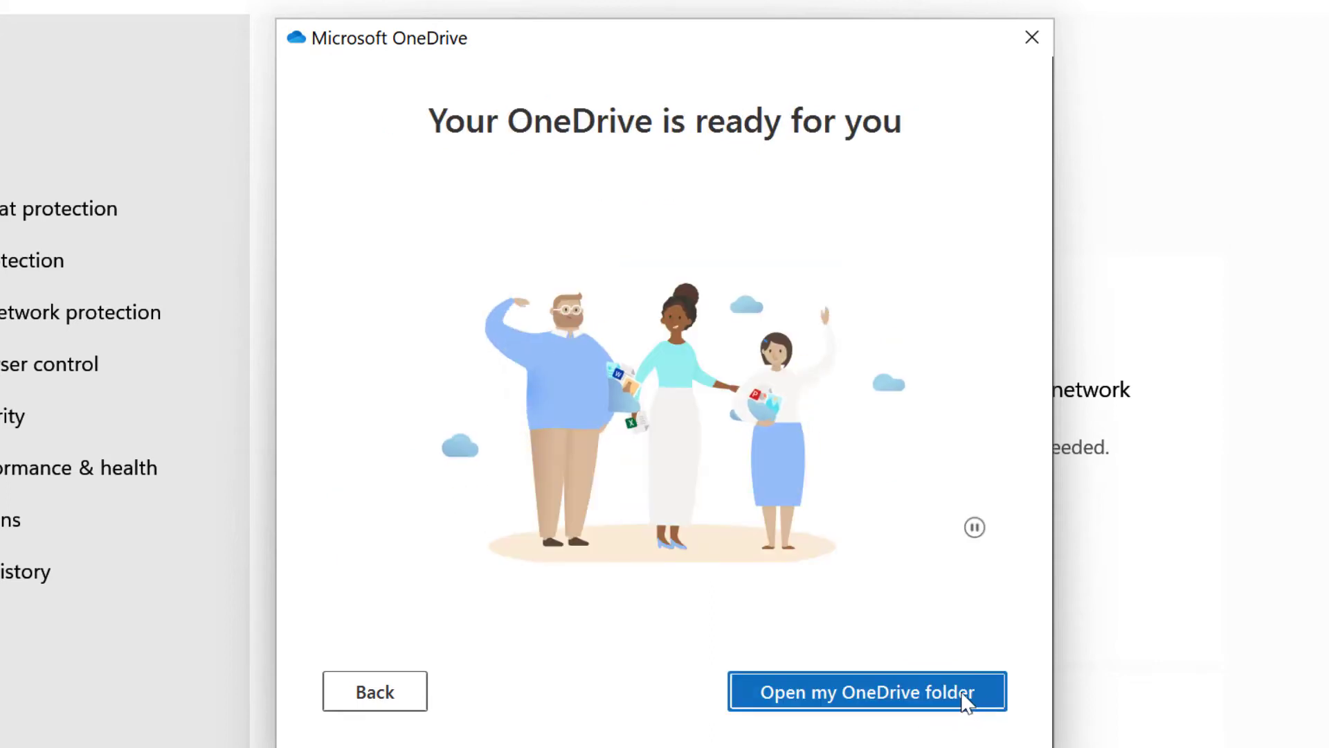
left_click(869, 702)
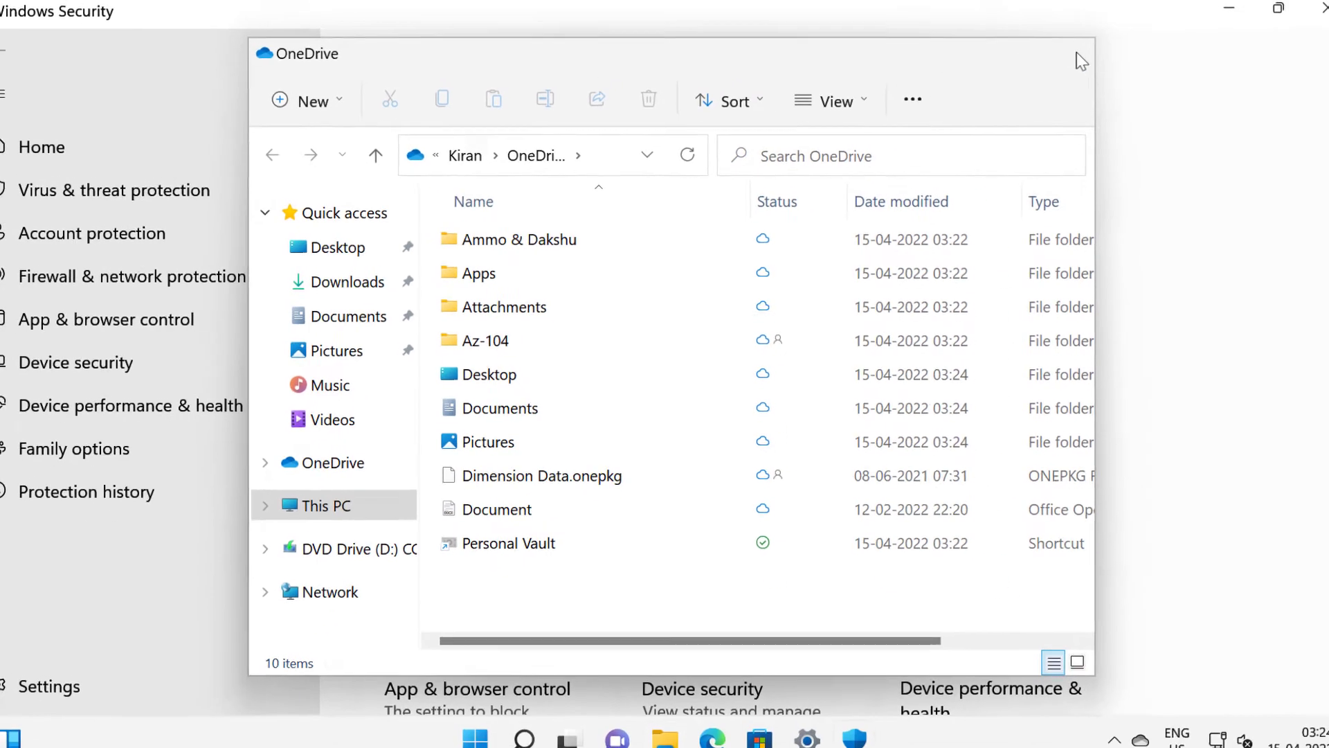
Close the OneDrive folder, reopen Windows Security via Settings, and view Virus & threat protection's Ransomware section.
left_click(1082, 61)
key("super+i")
left_click(119, 164)
type("Windows ")
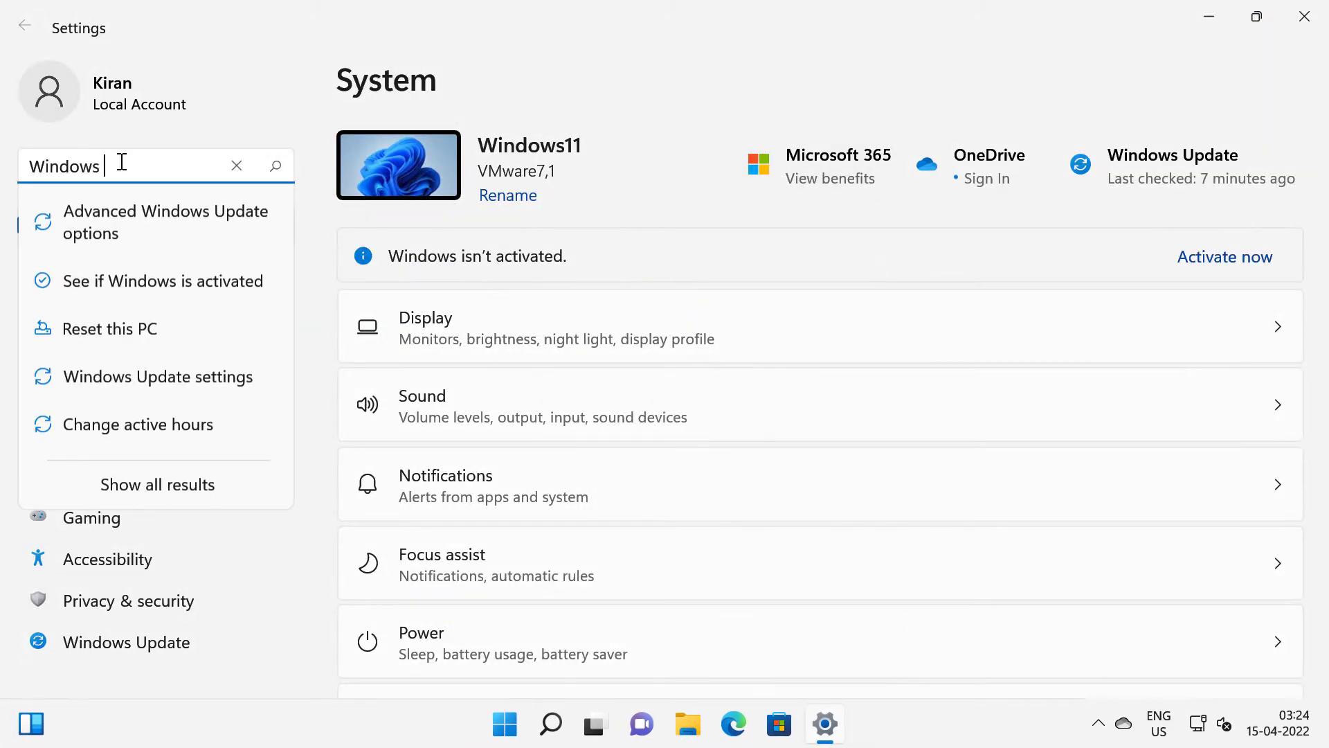
type("Securit")
left_click(121, 246)
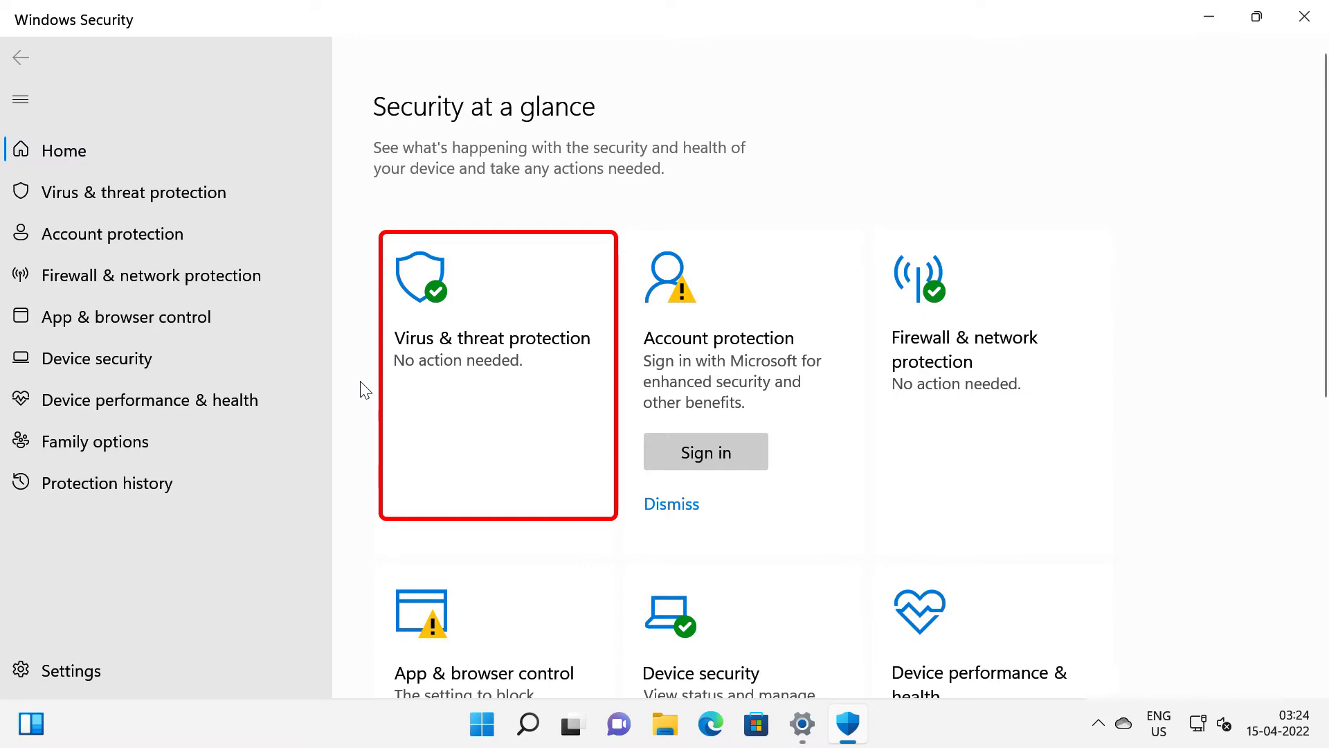
left_click(524, 407)
scroll(632, 422, "down", 5)
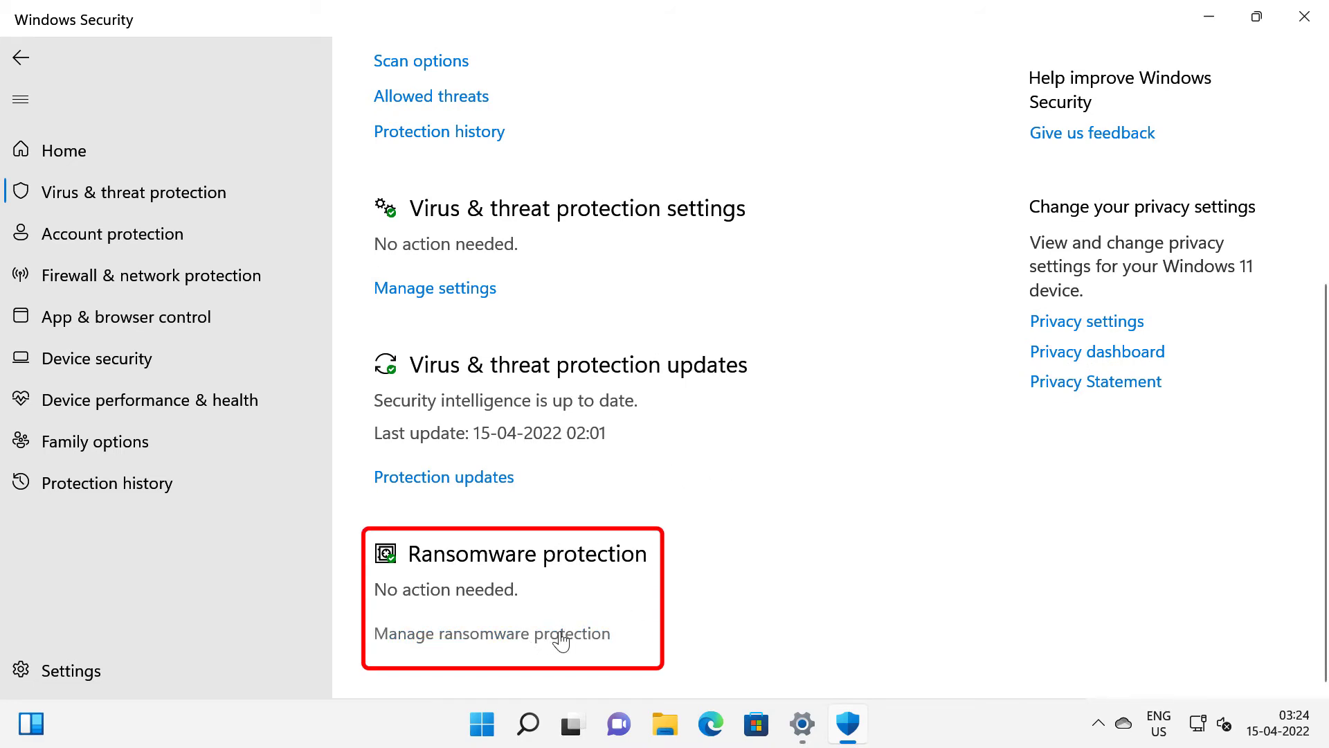
Turn on Controlled folder access and open the Protected folders list, approving both UAC prompts.
left_click(561, 640)
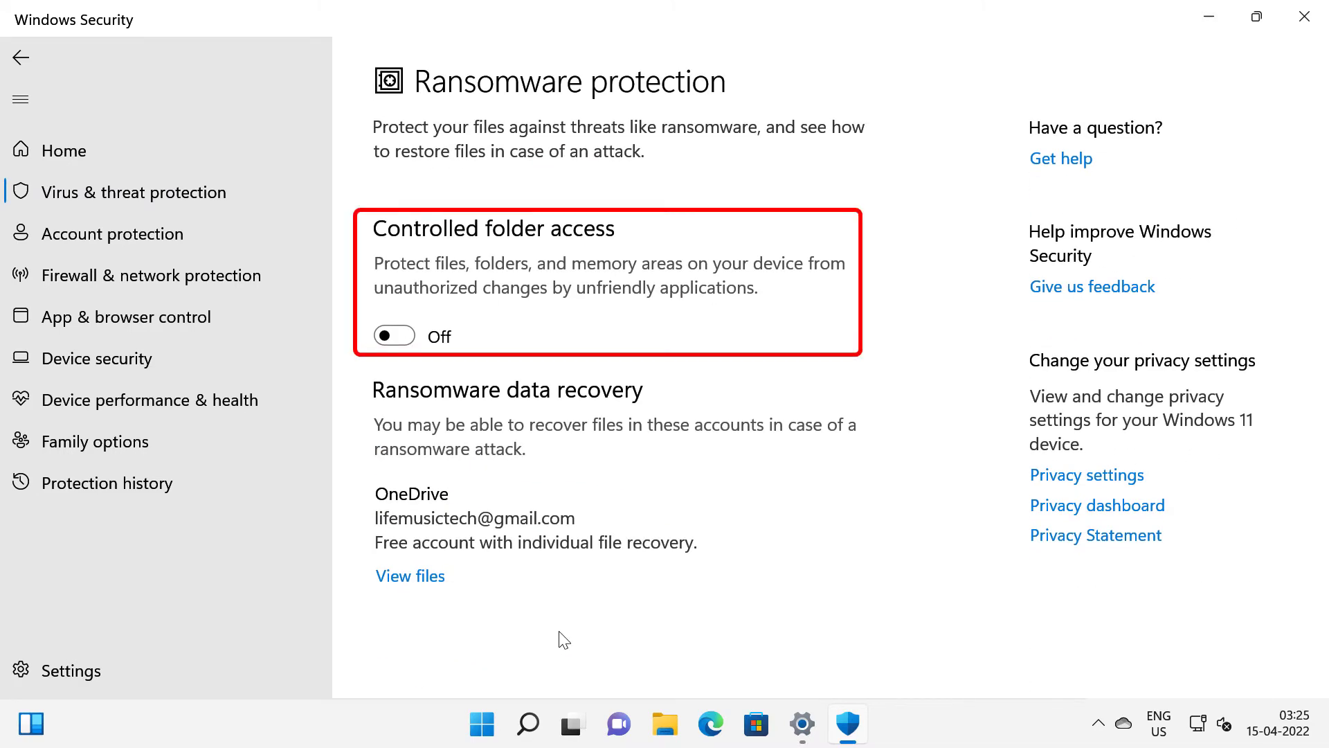
left_click(411, 338)
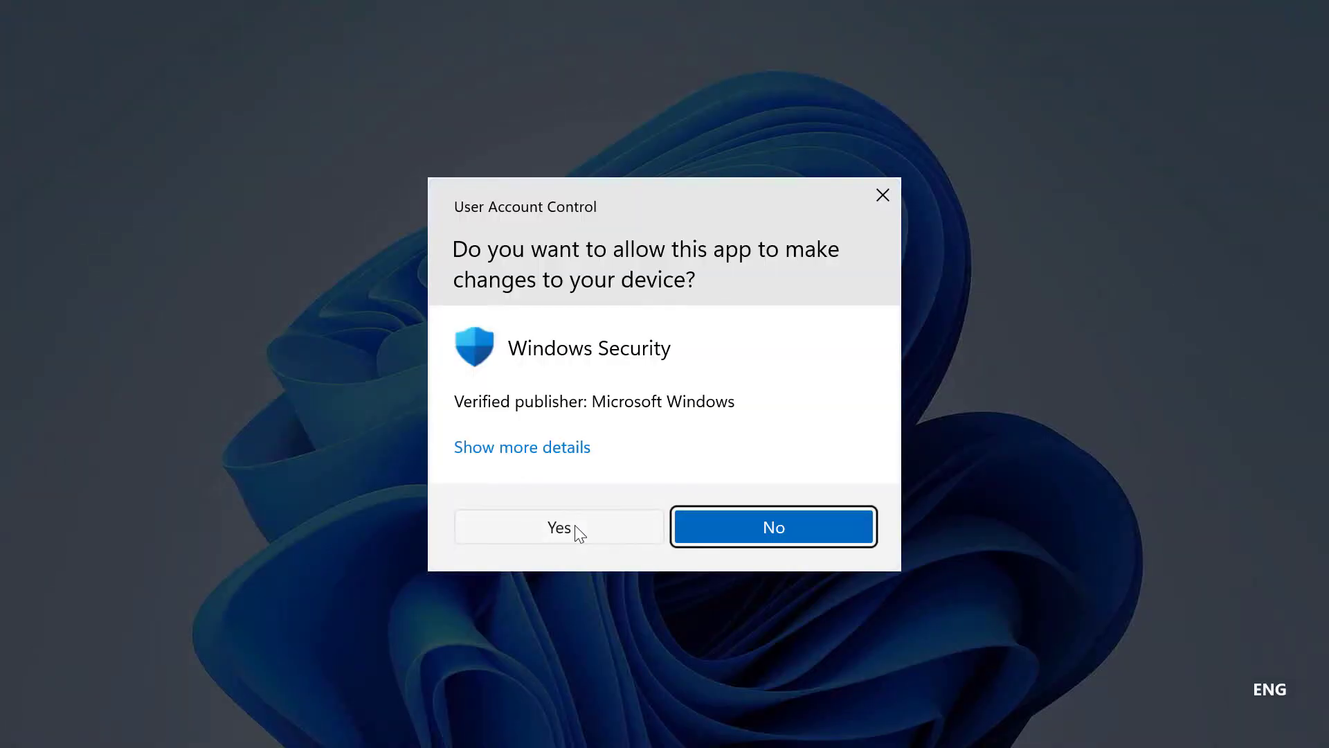
left_click(576, 527)
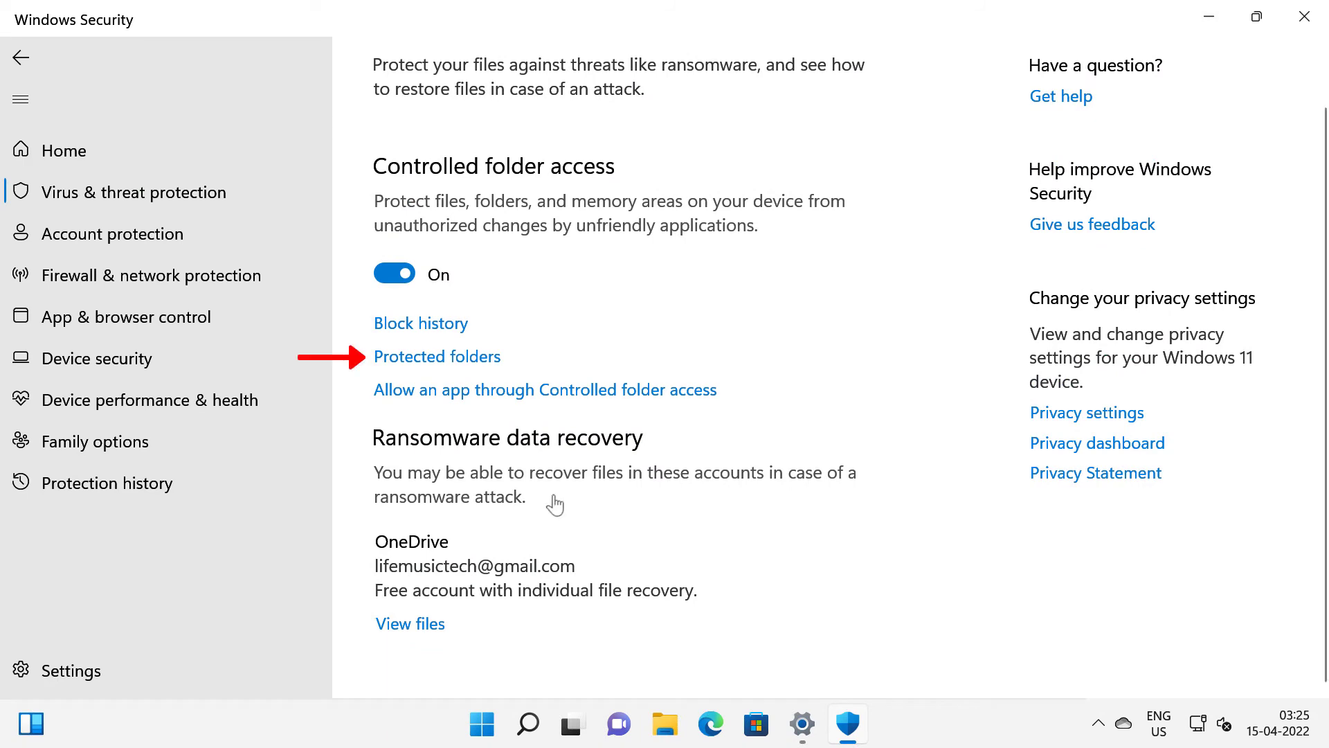
left_click(460, 359)
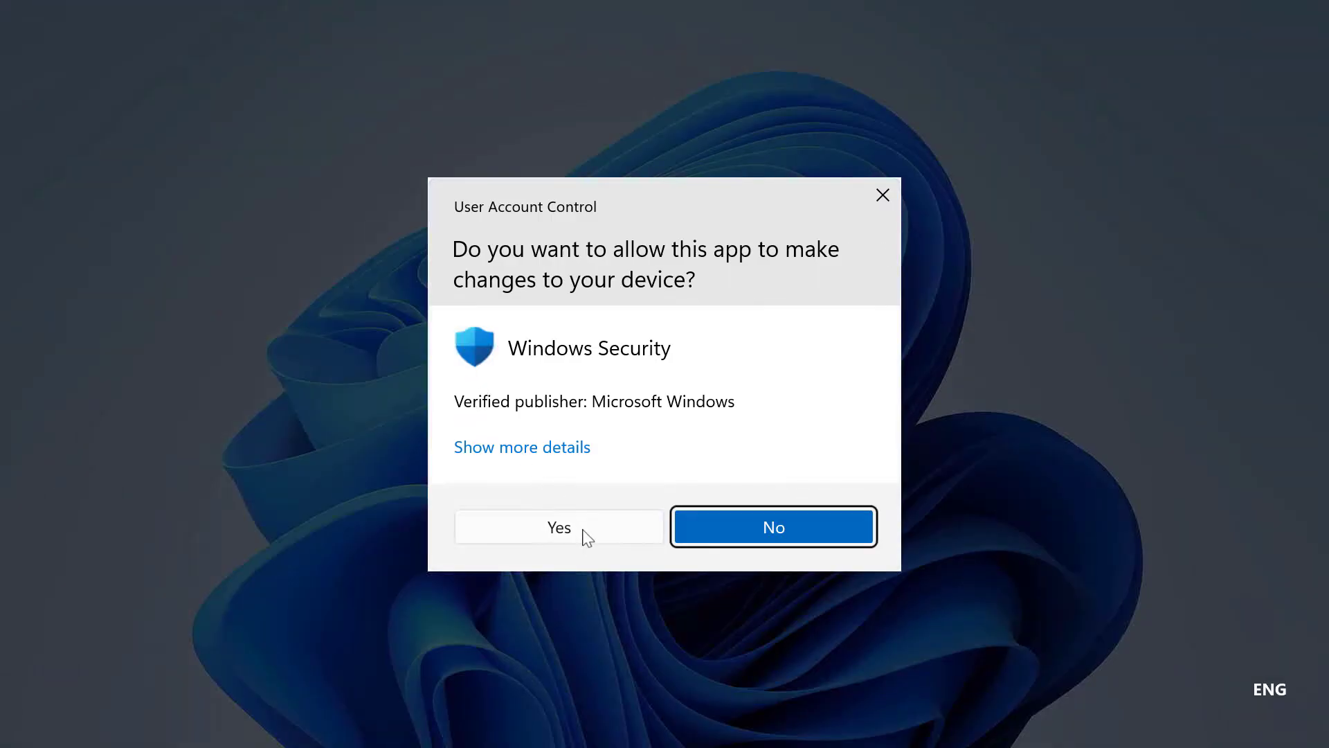
left_click(559, 527)
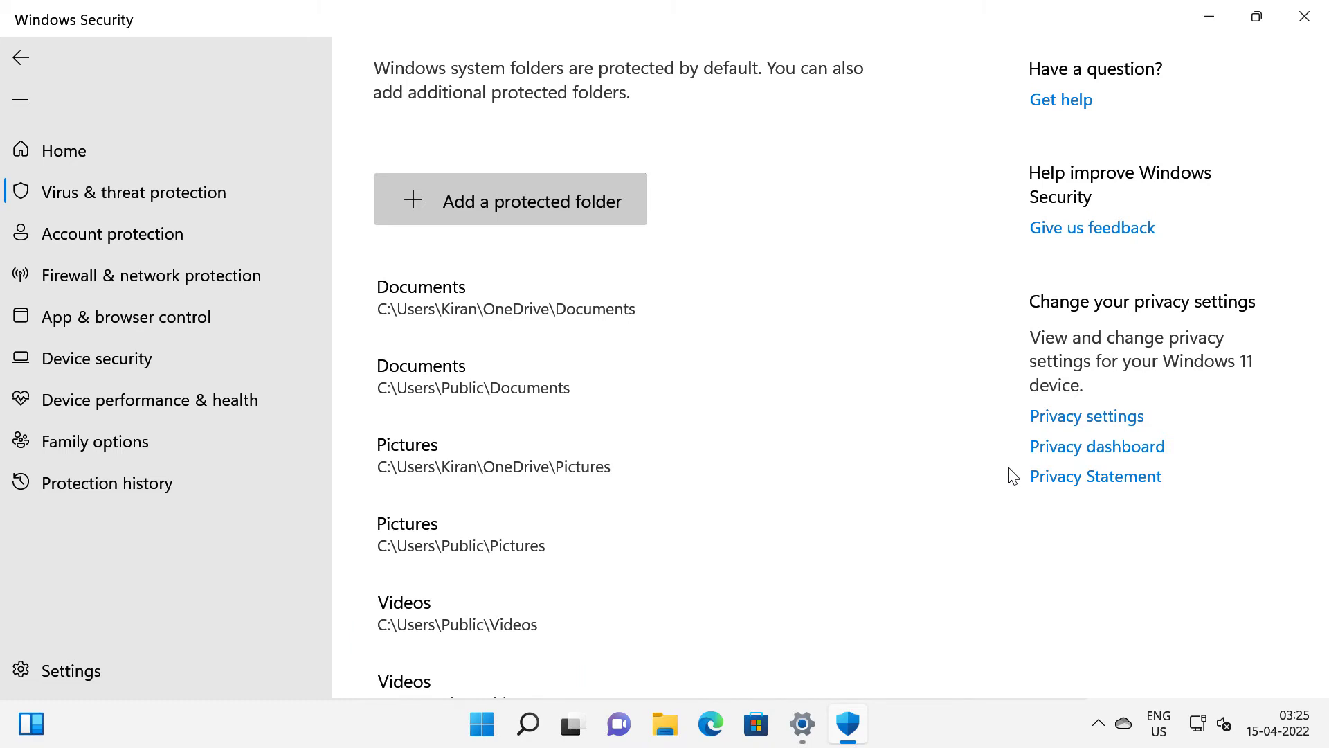
Cancel adding a protected folder and go back to the Ransomware protection page.
left_click(597, 226)
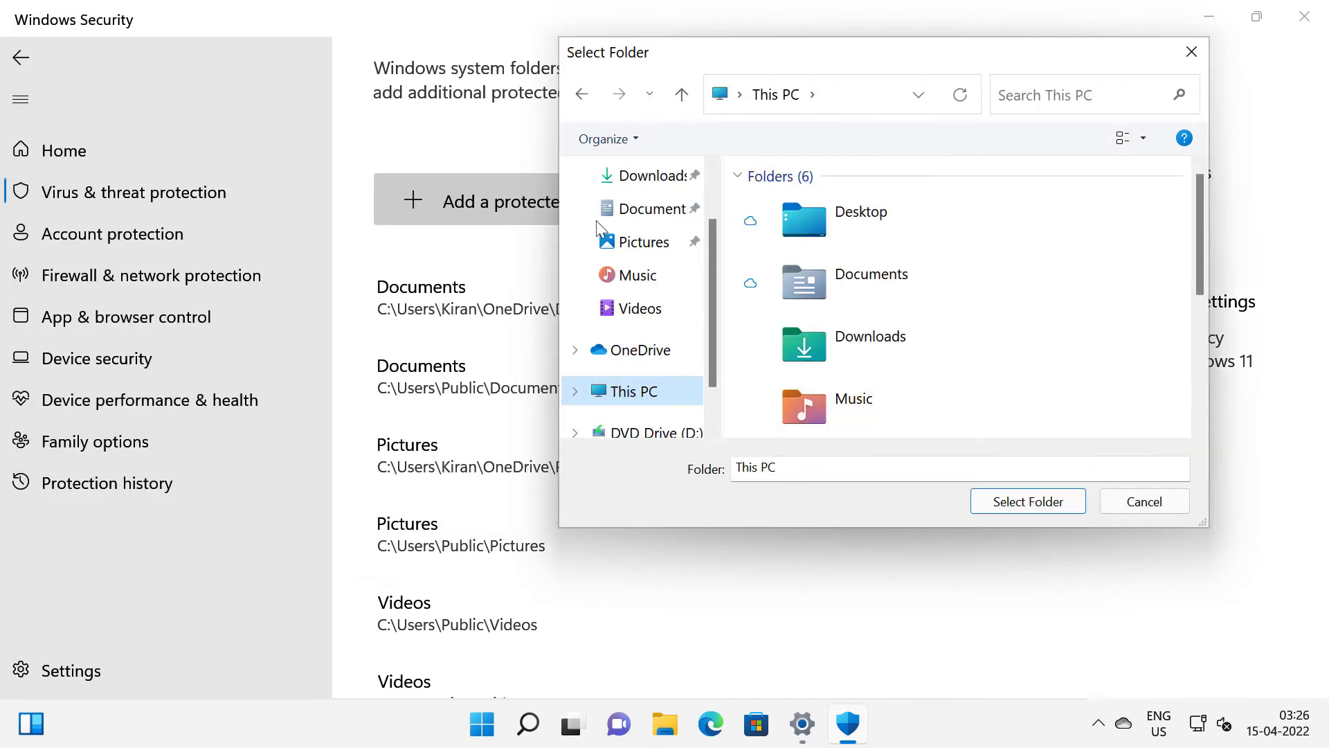
left_click(1151, 504)
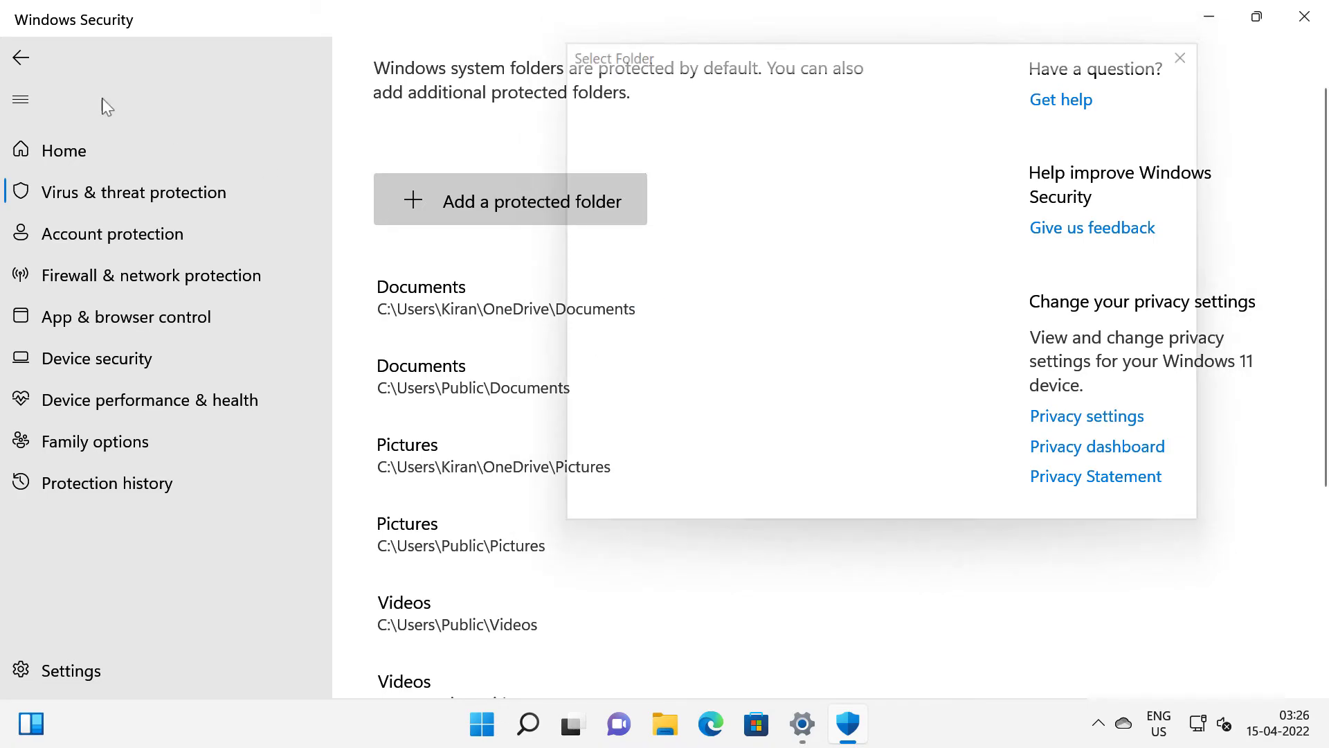
left_click(12, 65)
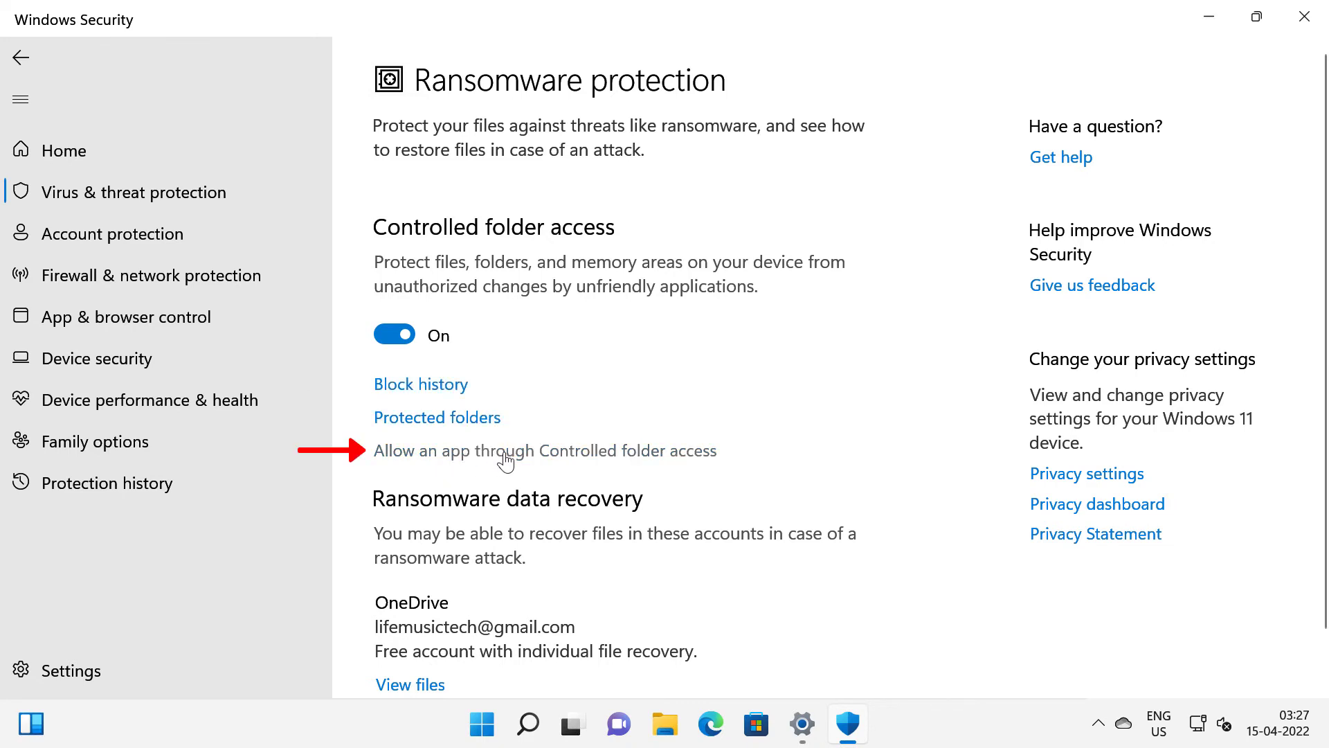
Open Block history and filter it to include recommendations, quarantined and cleaned items.
left_click(424, 385)
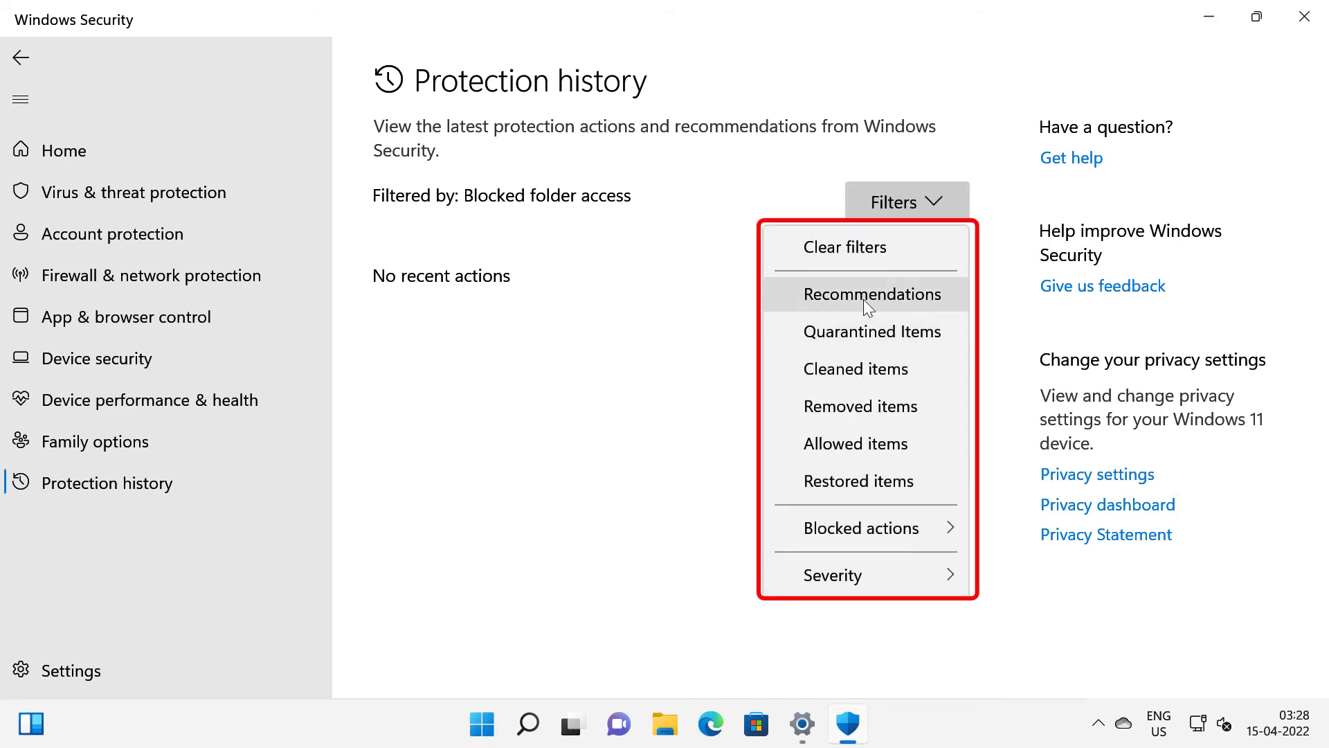
left_click(864, 298)
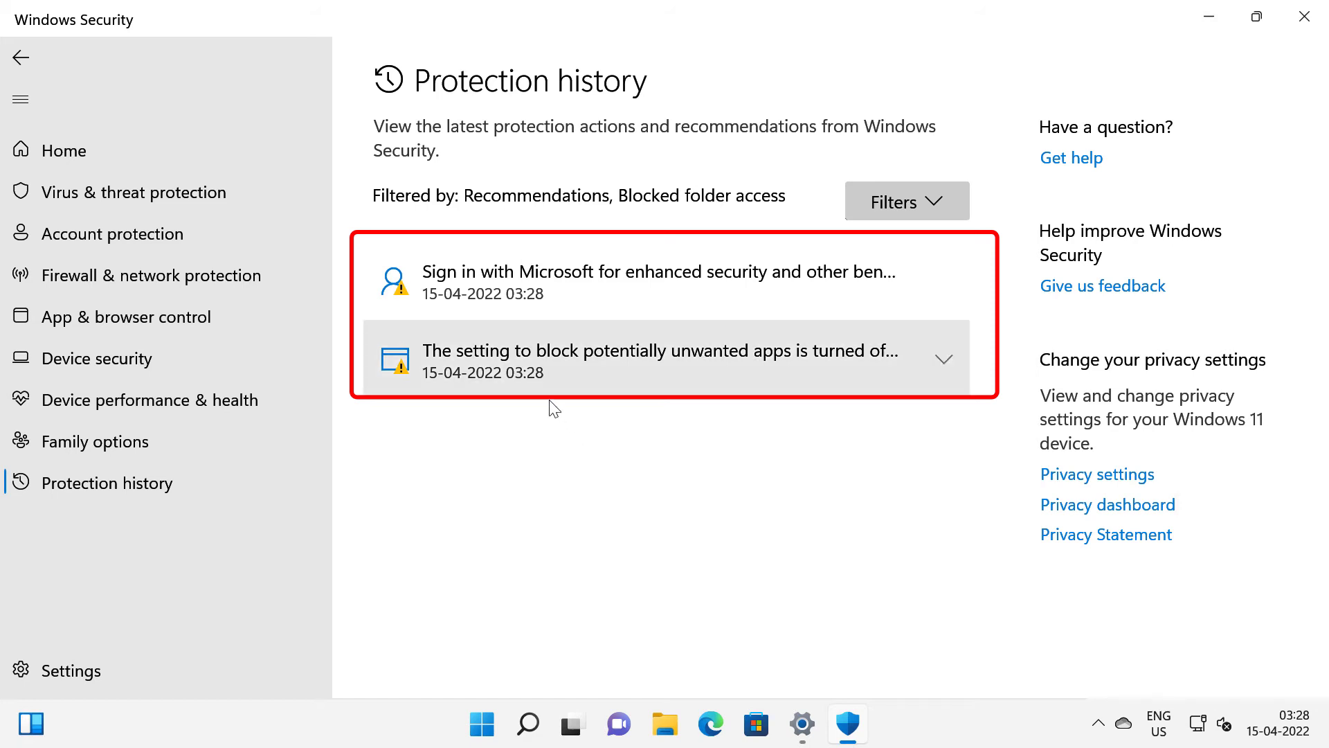
left_click(940, 205)
left_click(904, 338)
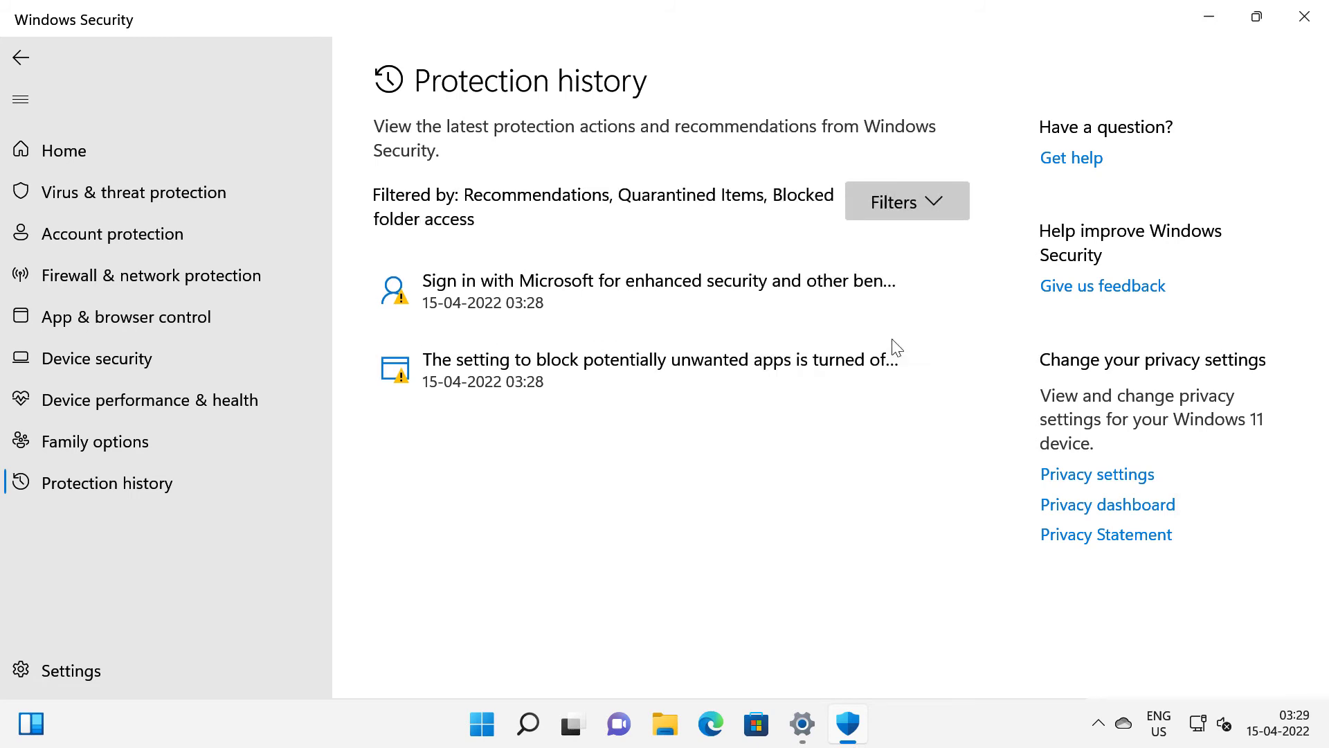
left_click(921, 206)
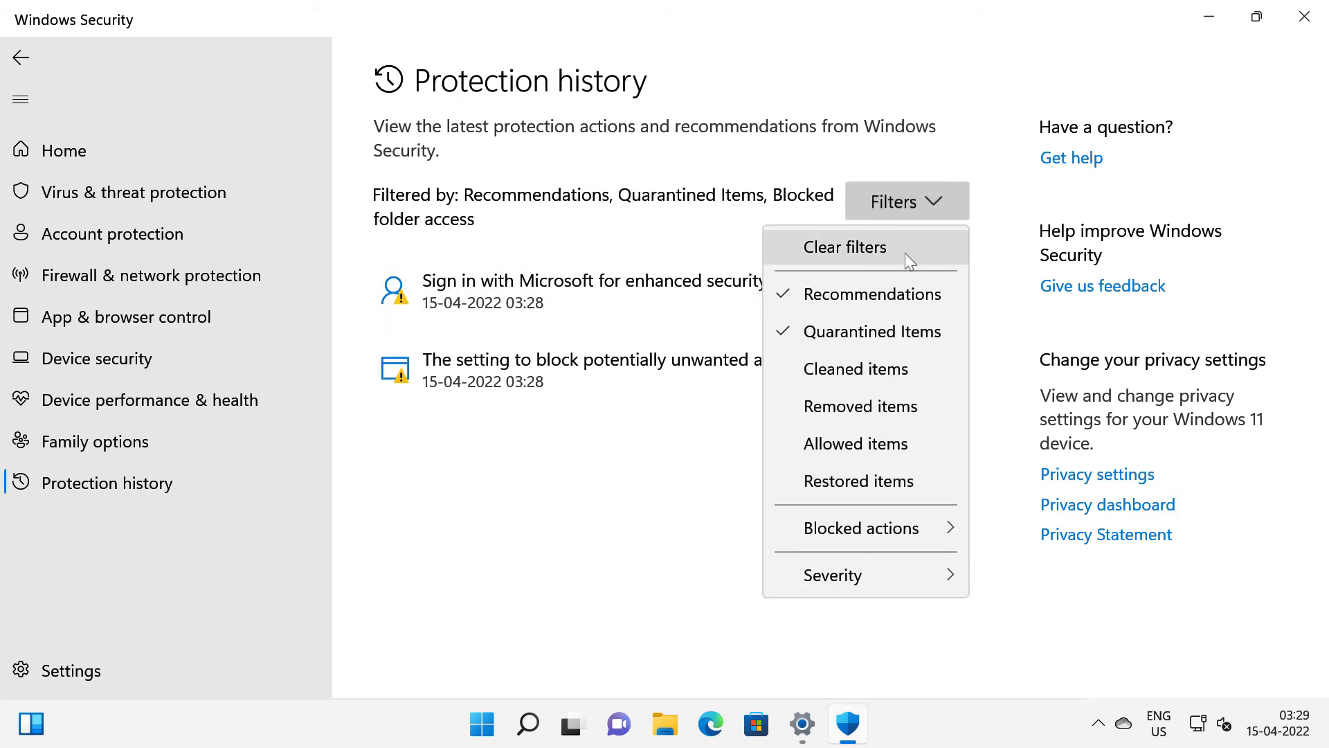
left_click(862, 380)
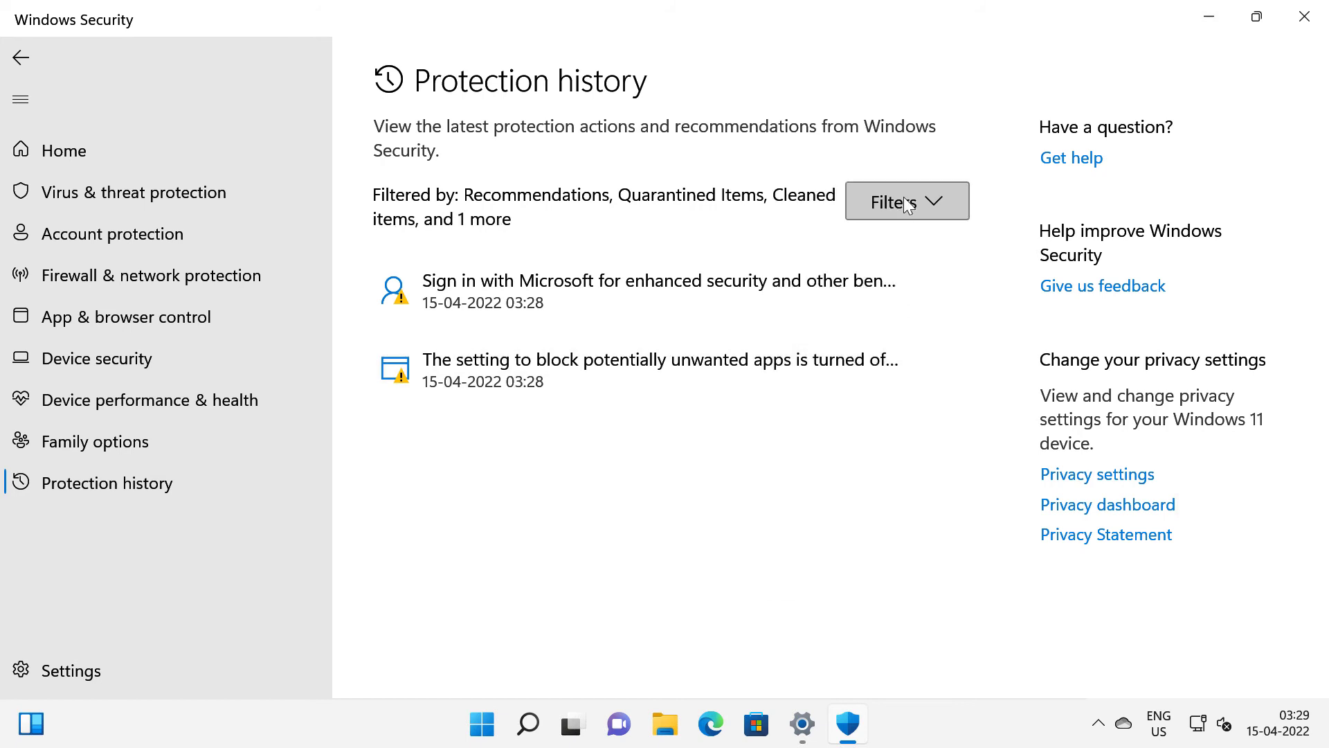
Add removed, allowed and restored items to the history filter, then return to Ransomware protection.
left_click(908, 204)
left_click(899, 405)
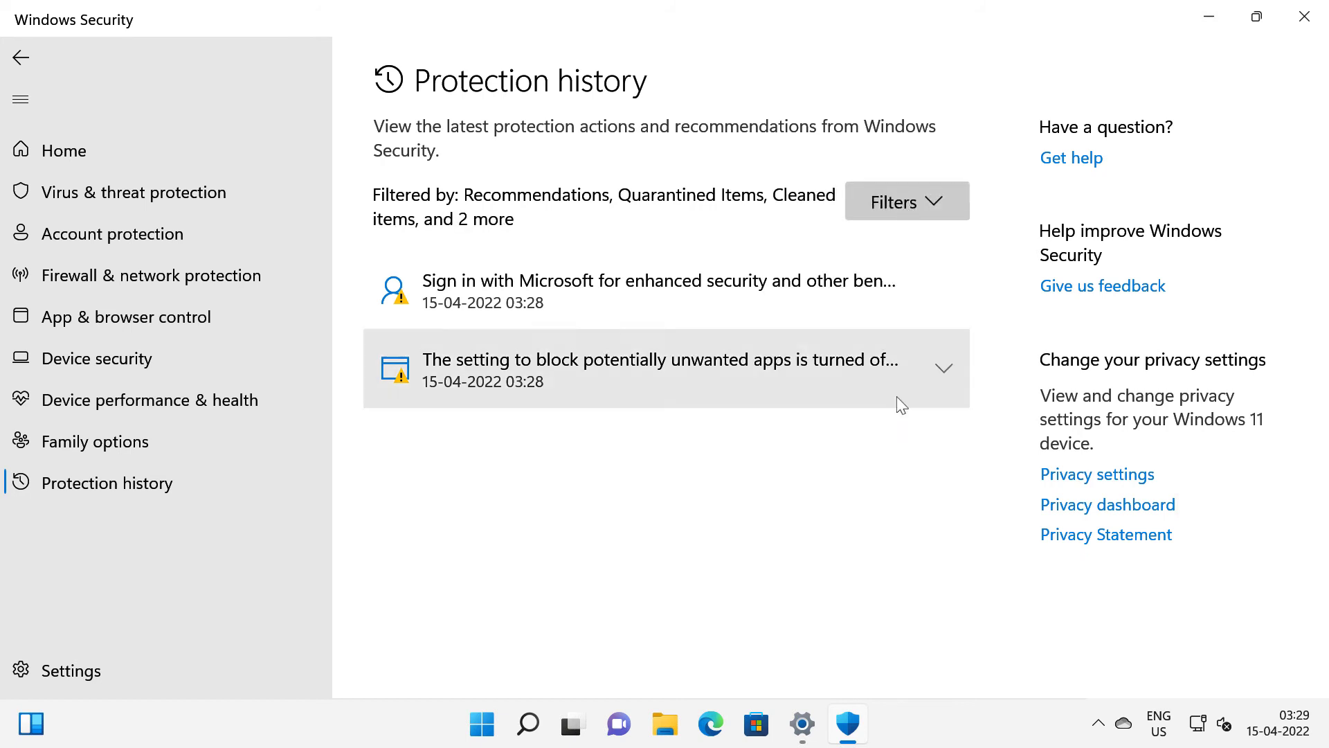
left_click(917, 204)
left_click(853, 446)
left_click(908, 201)
left_click(858, 485)
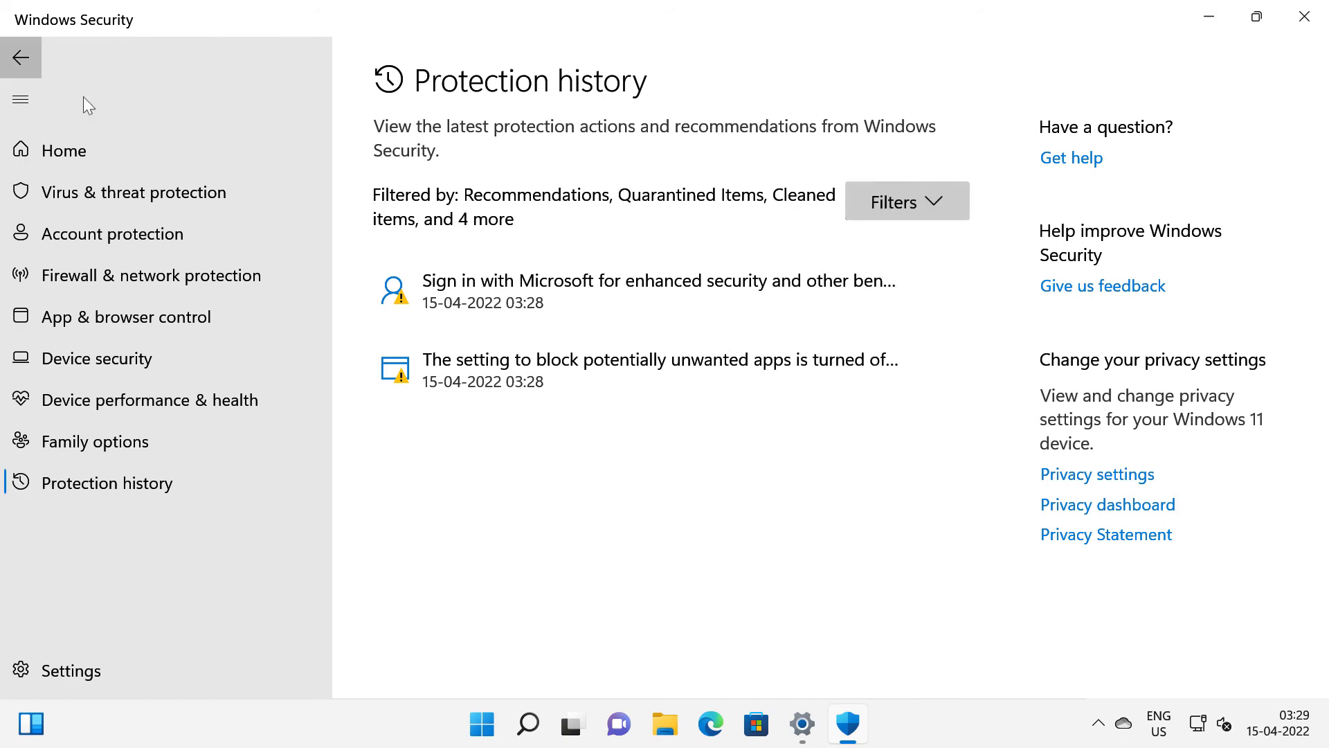
left_click(20, 57)
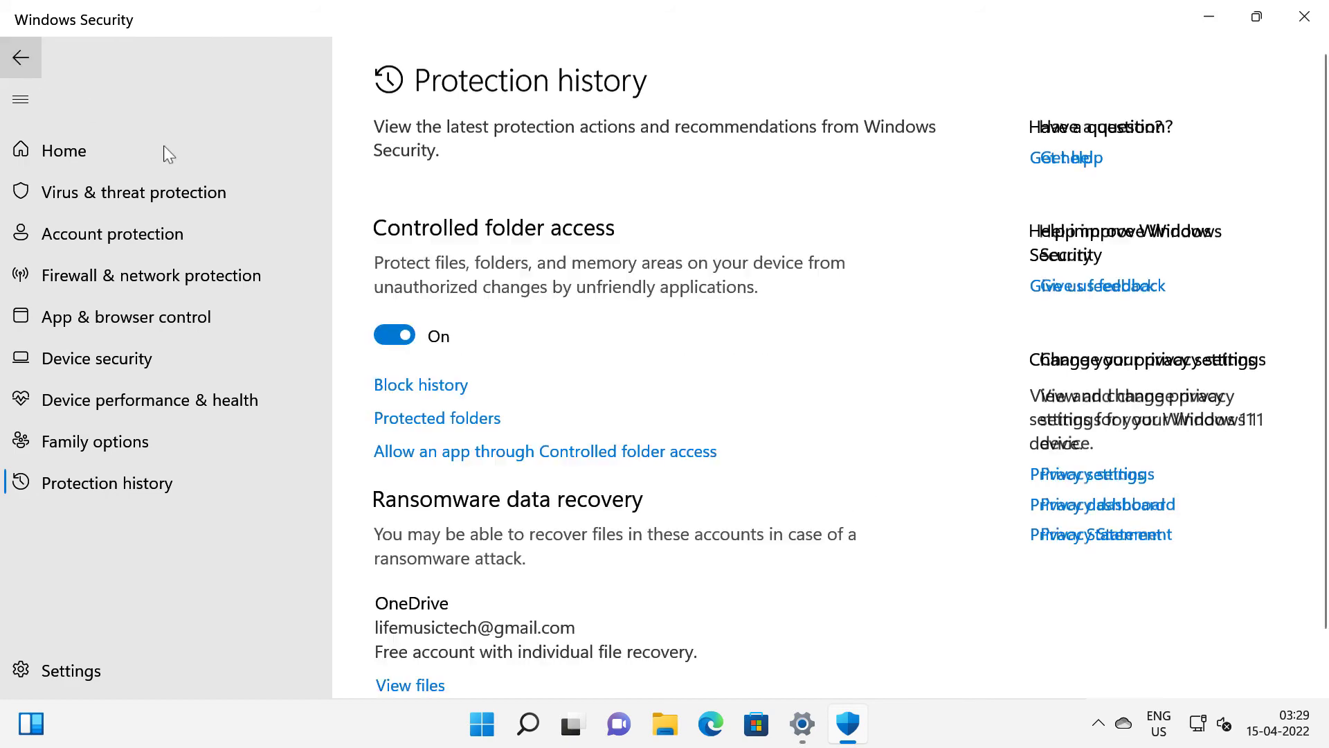
Open 'Allow an app through Controlled folder access' and approve the UAC prompt.
left_click(595, 453)
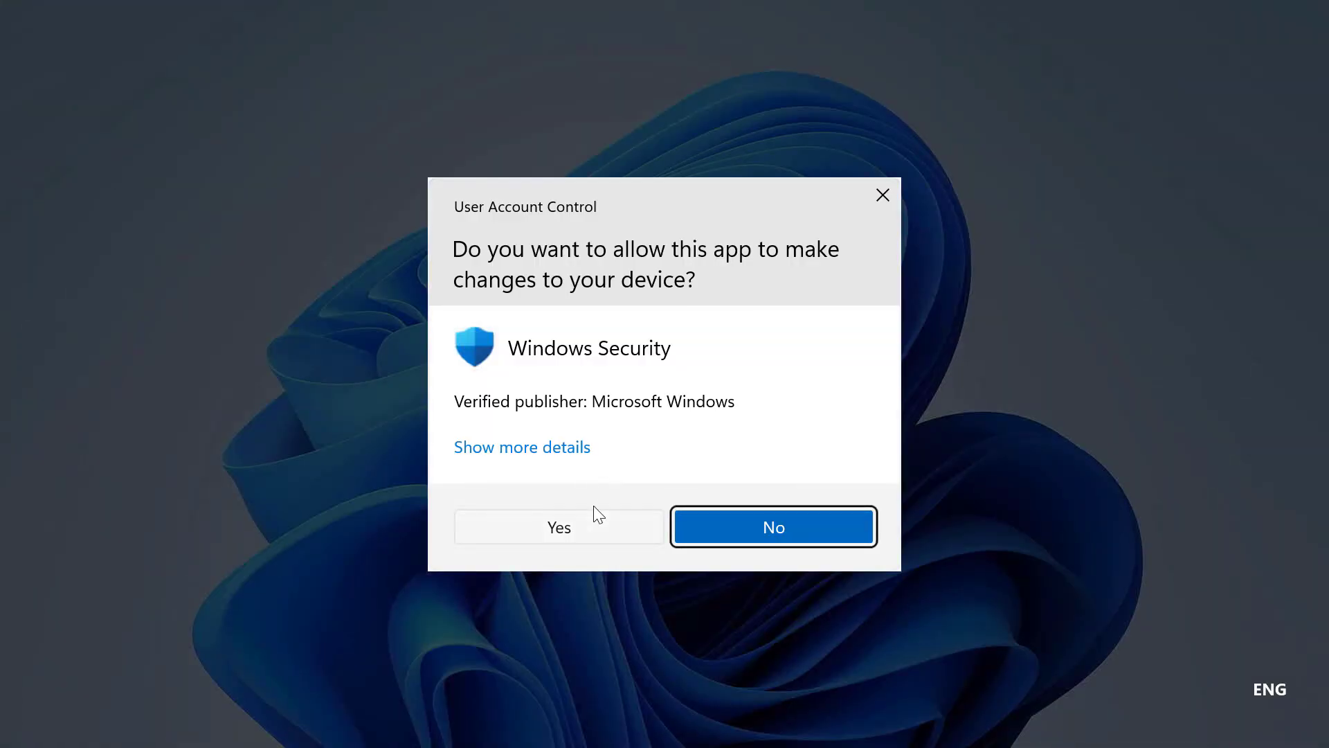
left_click(593, 511)
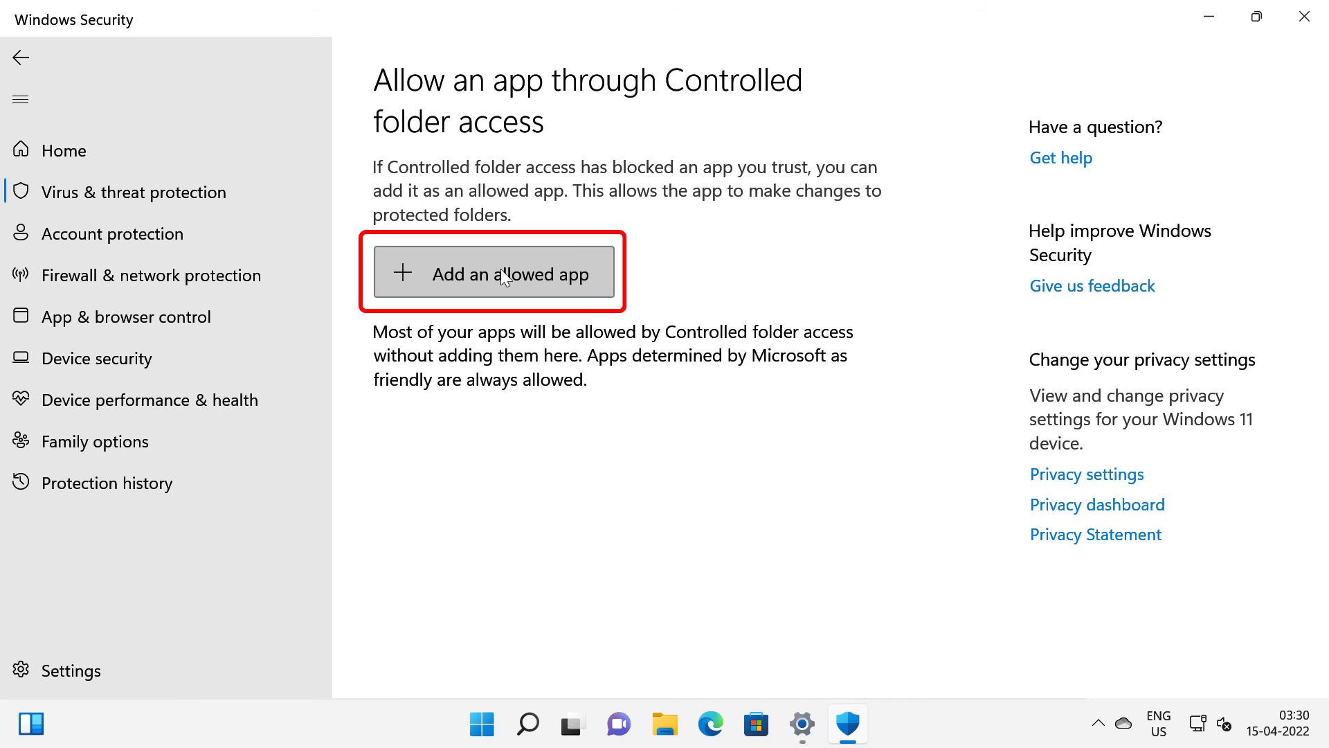
left_click(500, 271)
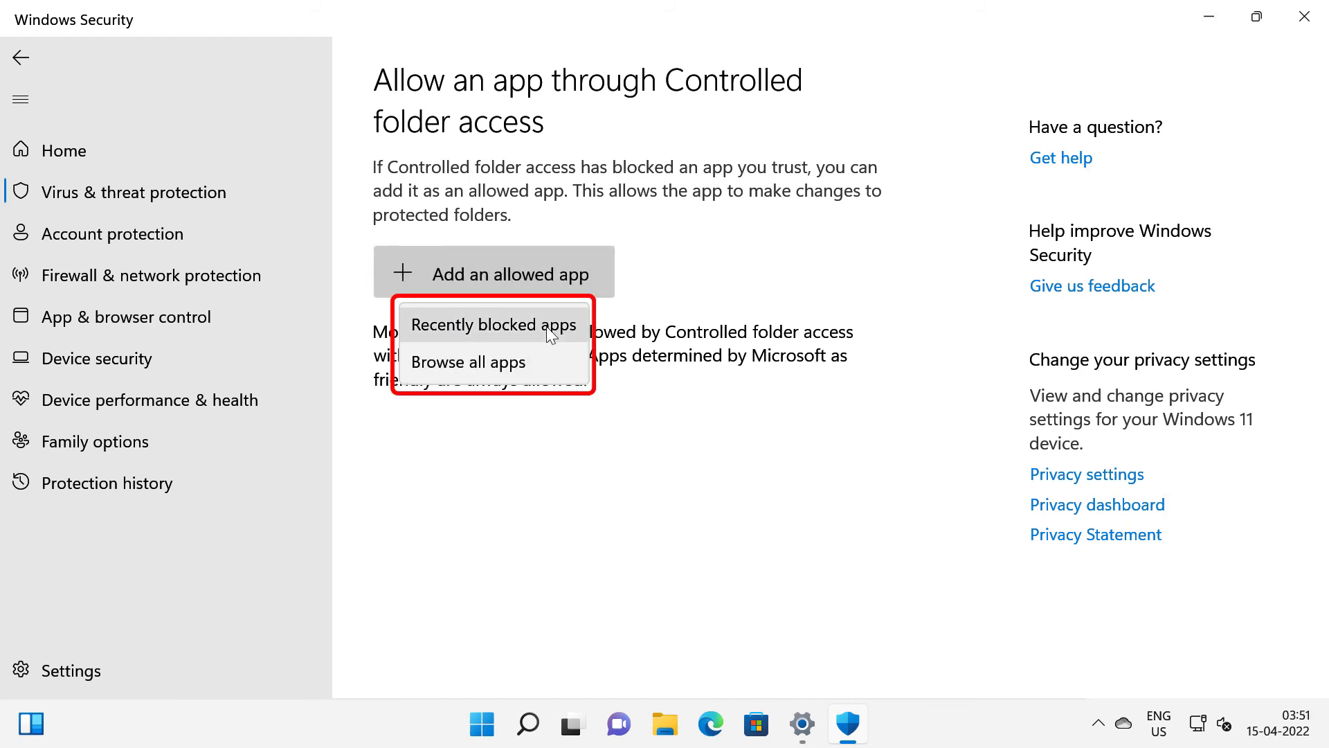
key("Down")
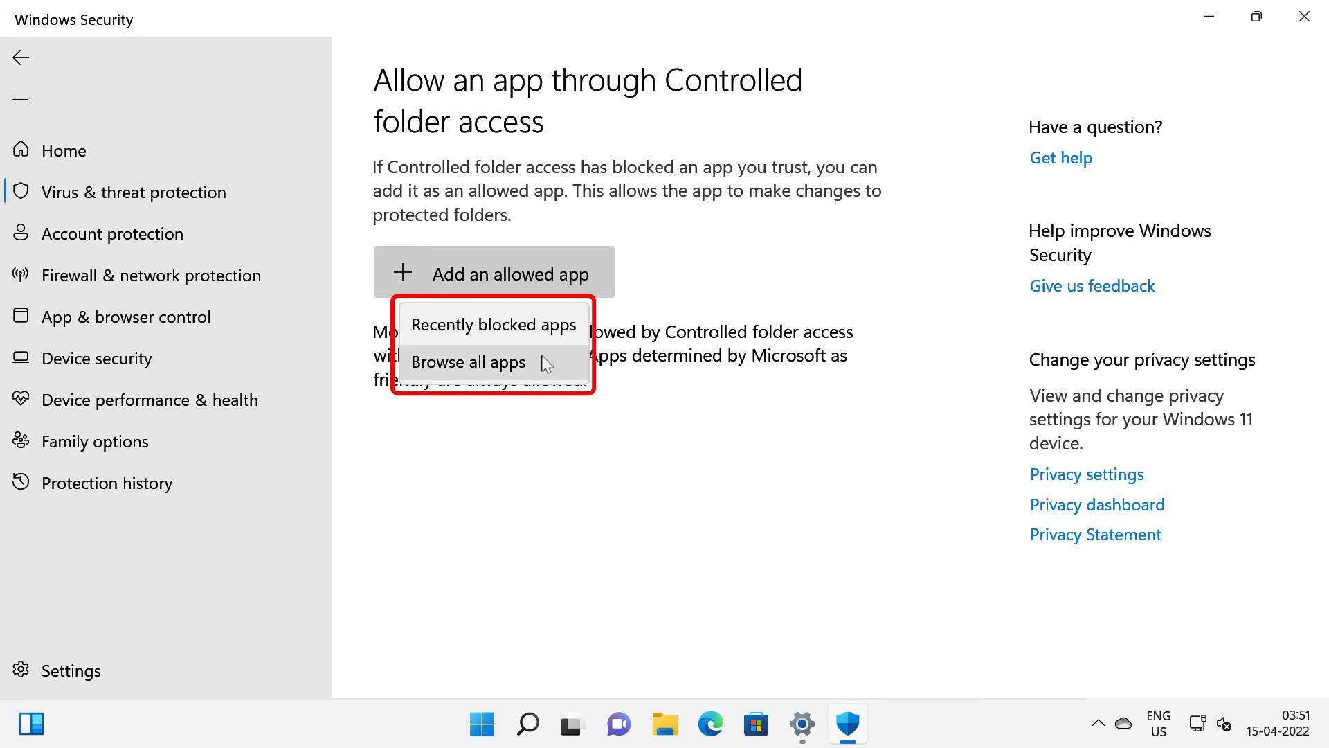
left_click(541, 367)
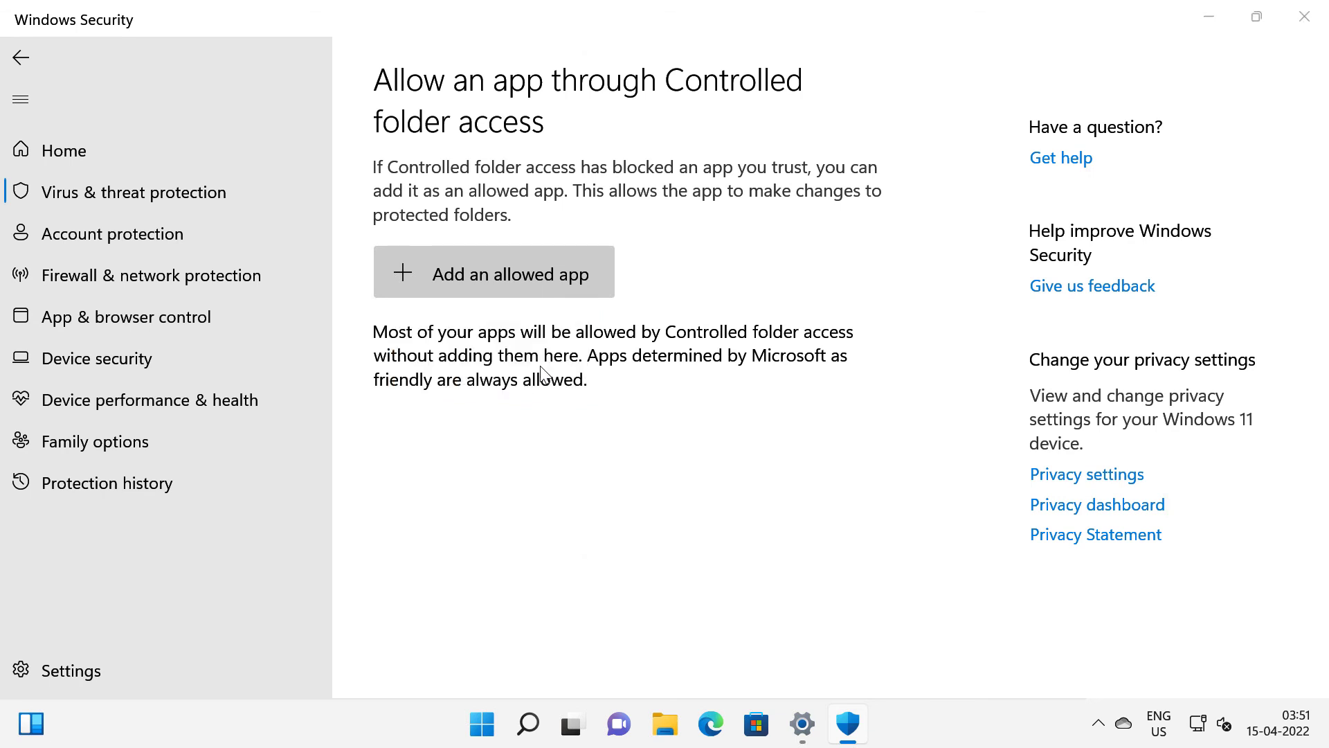
scroll(623, 339, "down", 3)
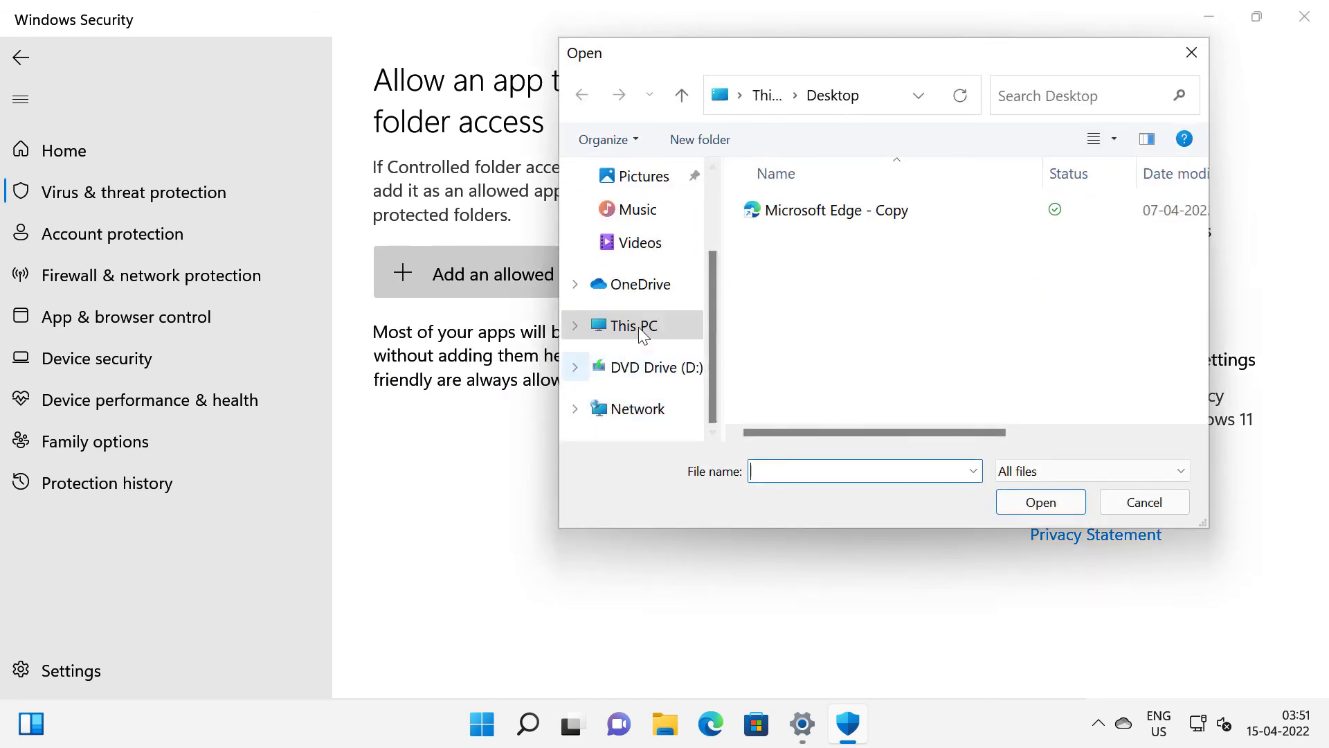
left_click(638, 329)
scroll(845, 325, "down", 3)
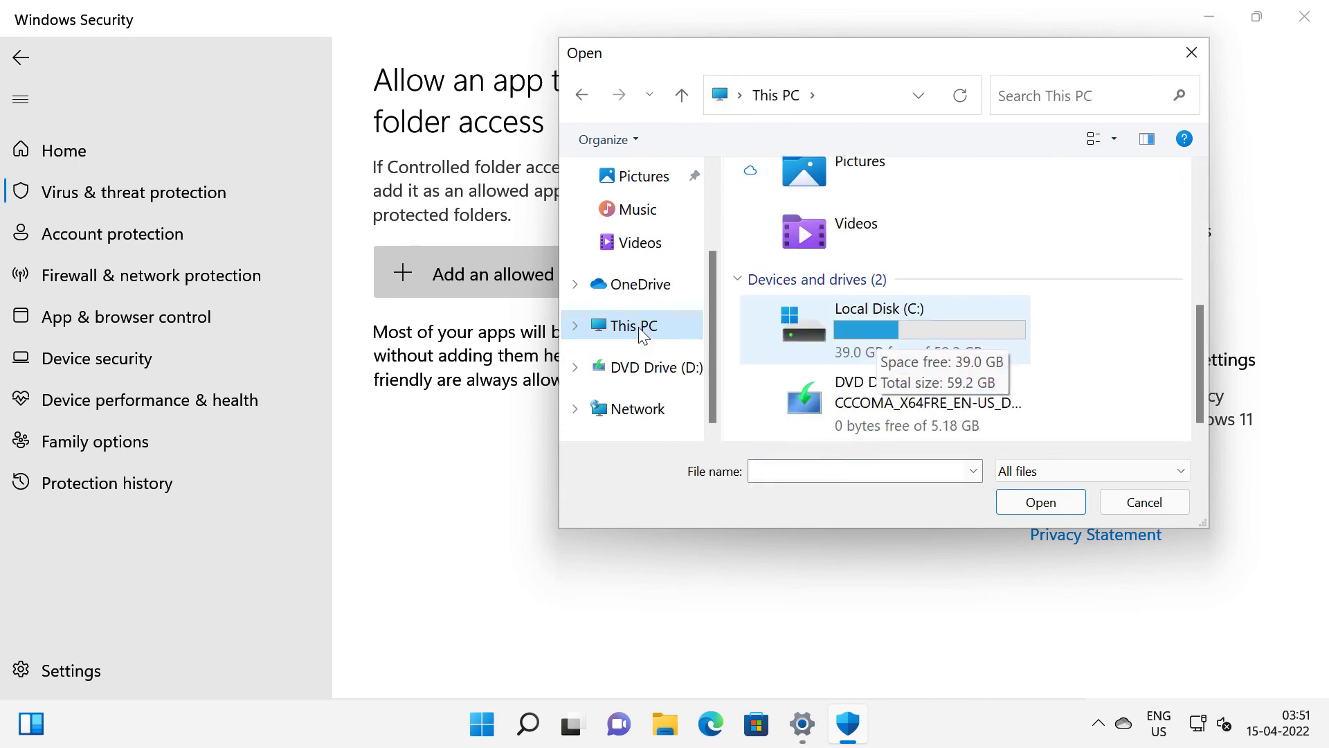
left_click(1145, 502)
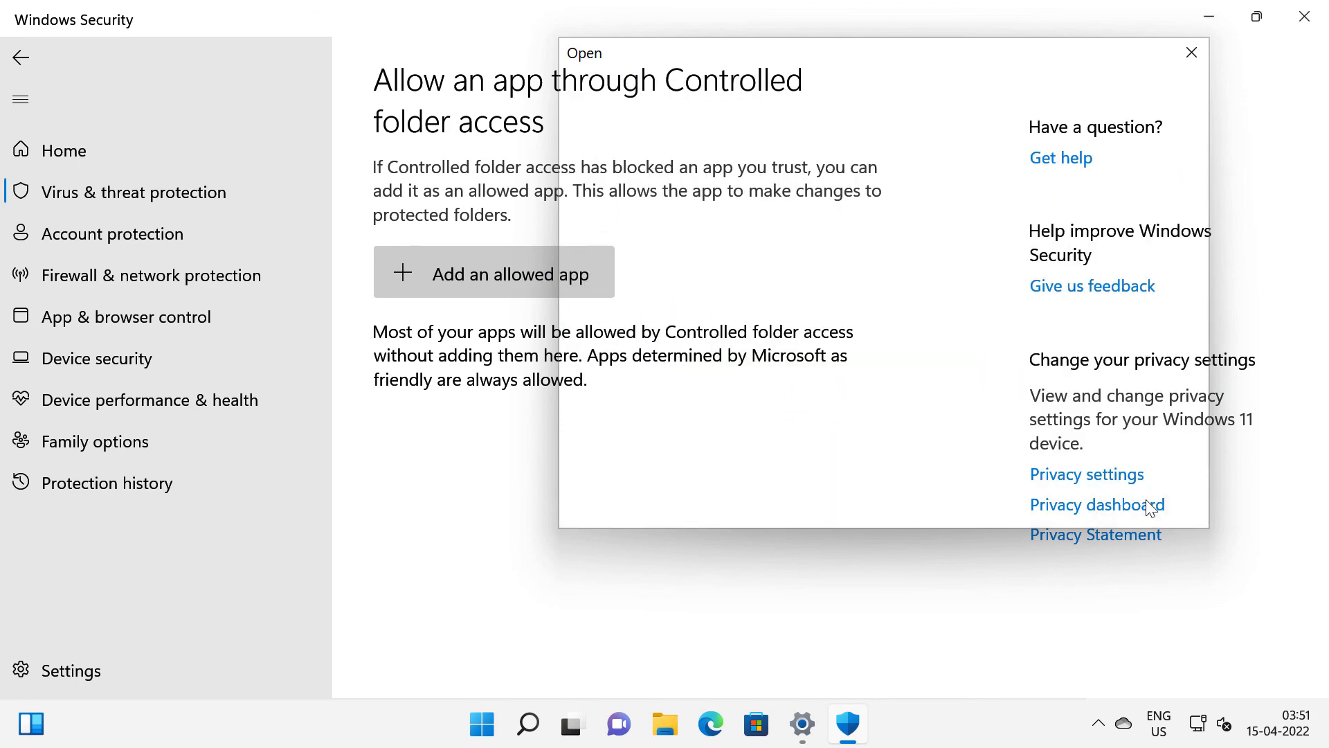